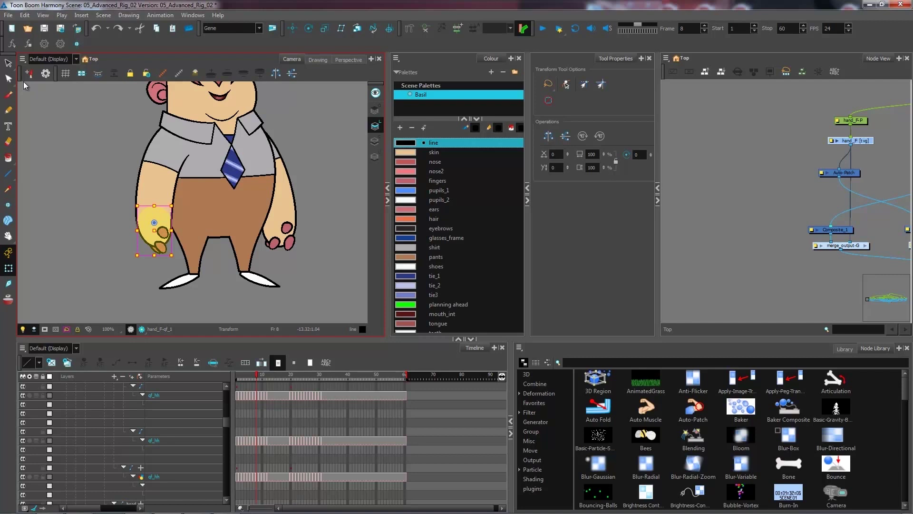
Inspect the front hand drawing's Line Art, Colour Art, Underlay and Overlay layers one by one
key("alt+s")
key("2")
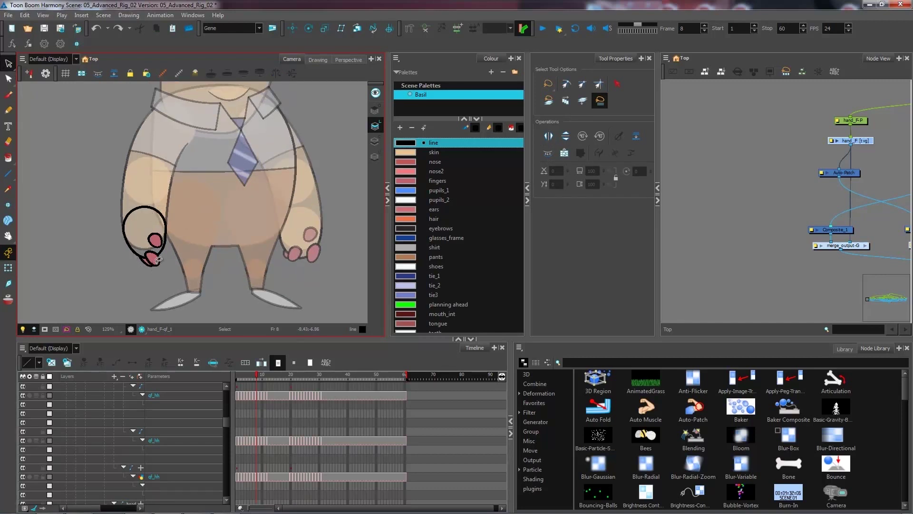
left_click(376, 141)
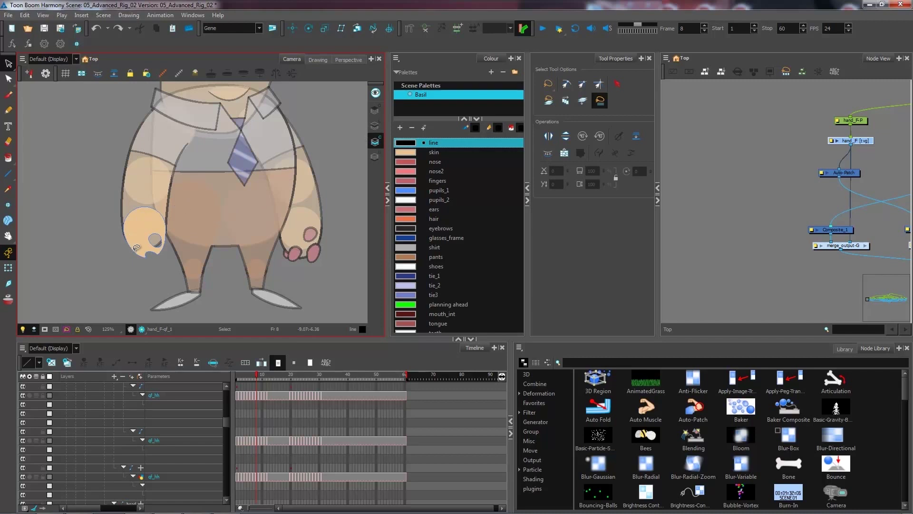
left_click(375, 158)
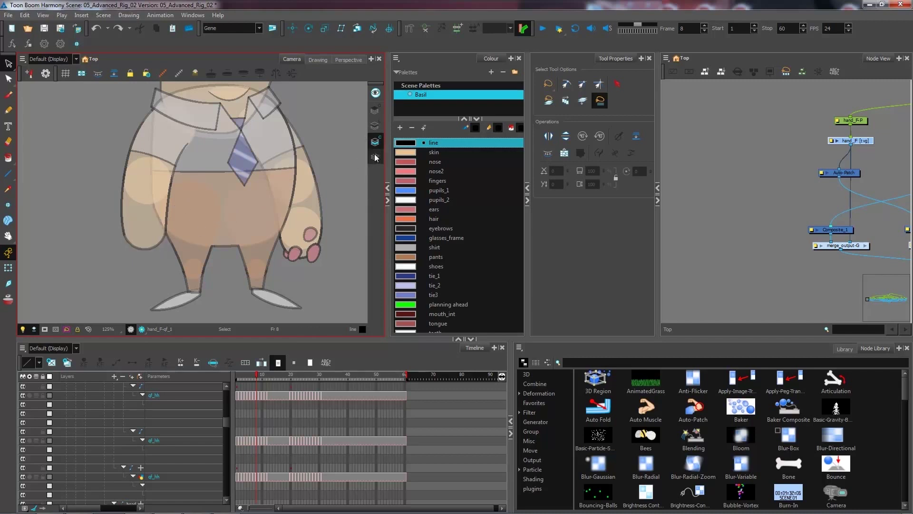
left_click(374, 111)
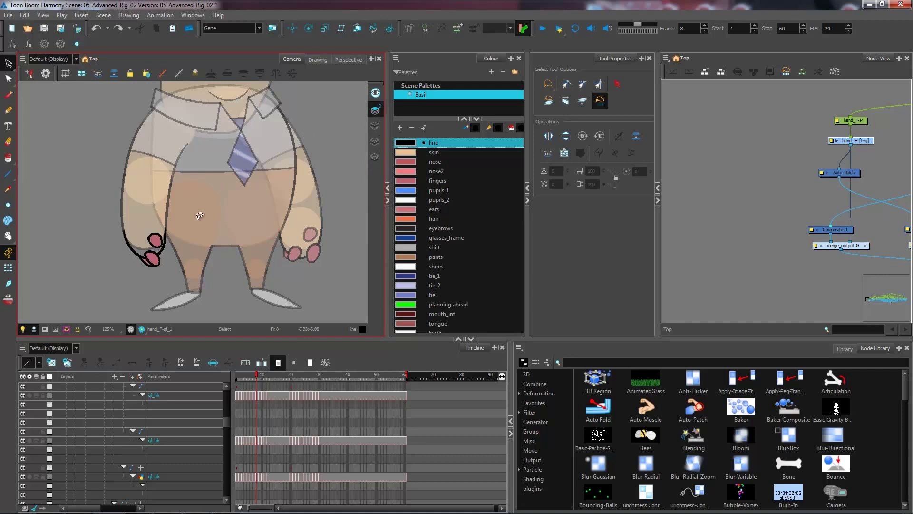
key("2")
key("space")
left_click_drag(155, 243, 173, 209)
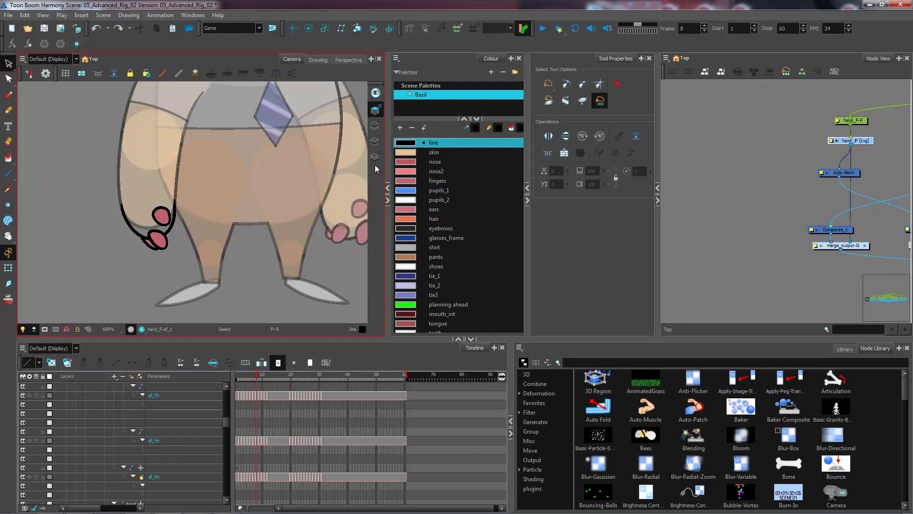
left_click(375, 126)
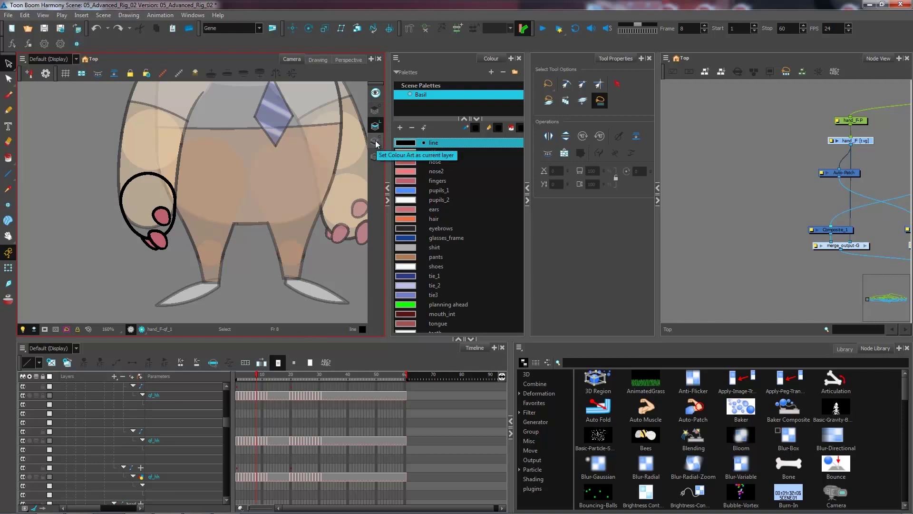
left_click(375, 141)
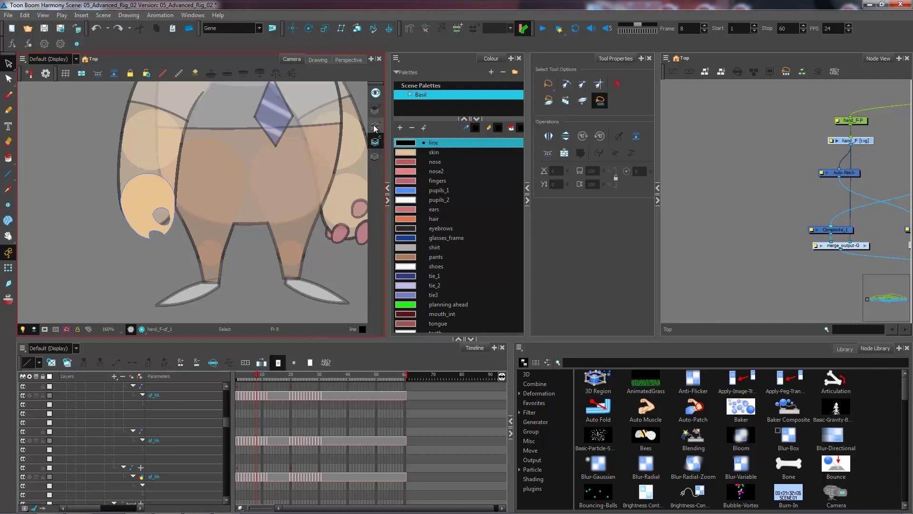
left_click(375, 126)
Delete all artwork from the front hand drawing's Overlay layer
left_click_drag(785, 188, 811, 195)
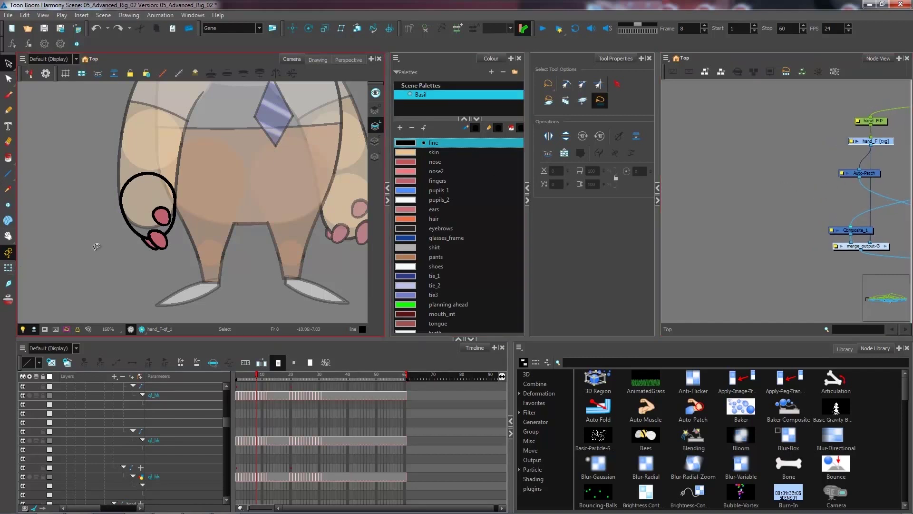
scroll(202, 212, "up", 1)
scroll(202, 212, "up", 1)
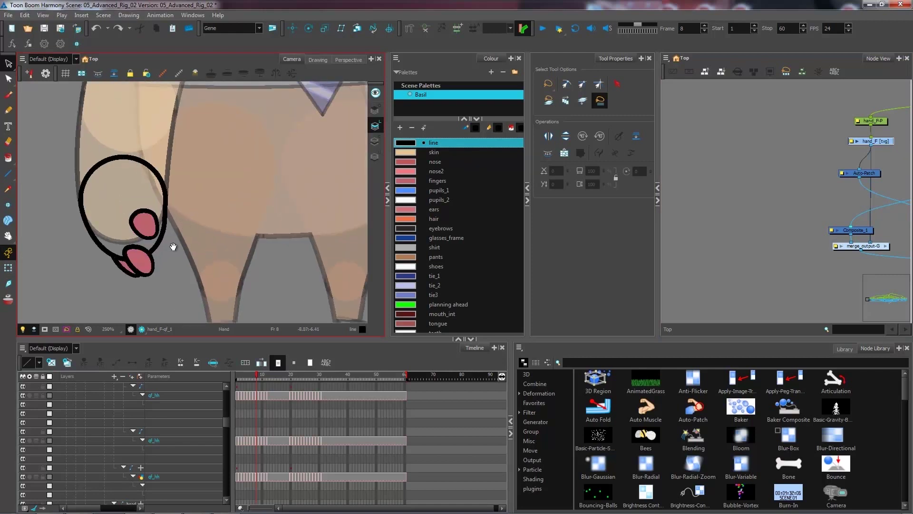
left_click_drag(172, 246, 227, 234)
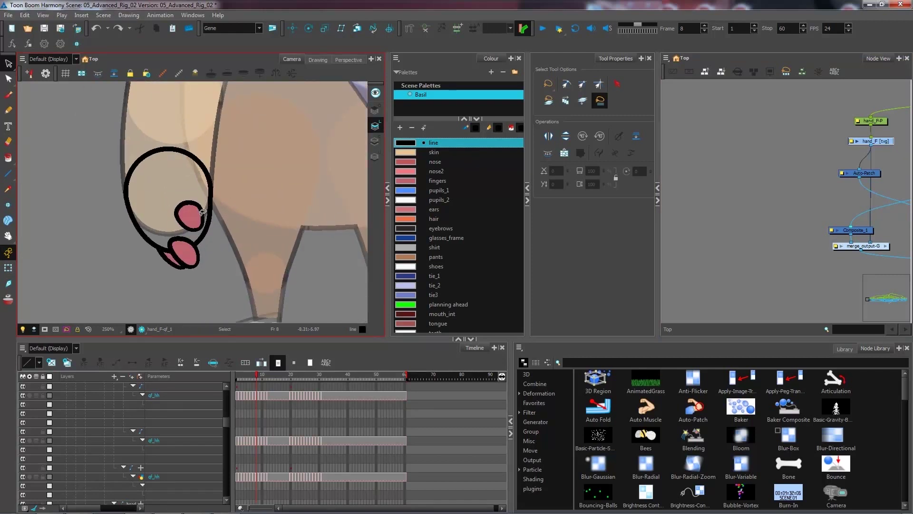
left_click(374, 110)
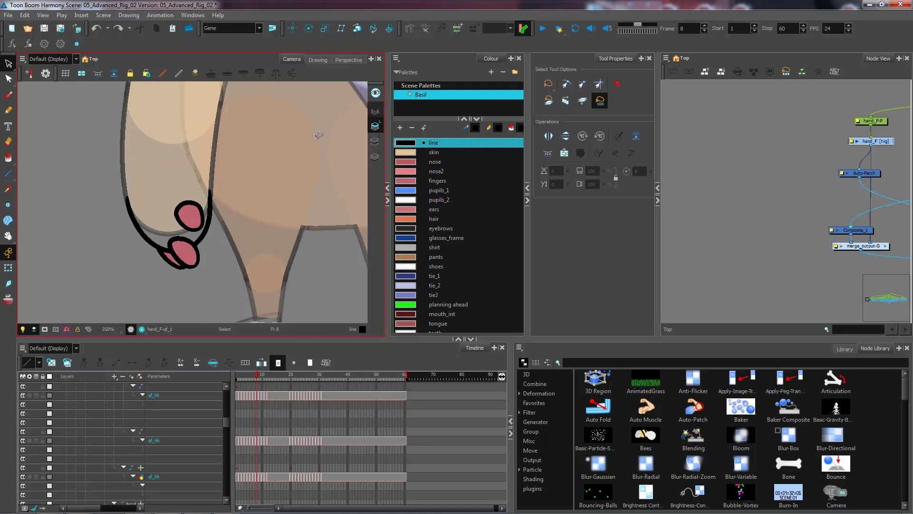
mouse_move(249, 155)
left_mouse_down()
mouse_move(125, 152)
mouse_move(227, 260)
mouse_move(252, 238)
left_mouse_up()
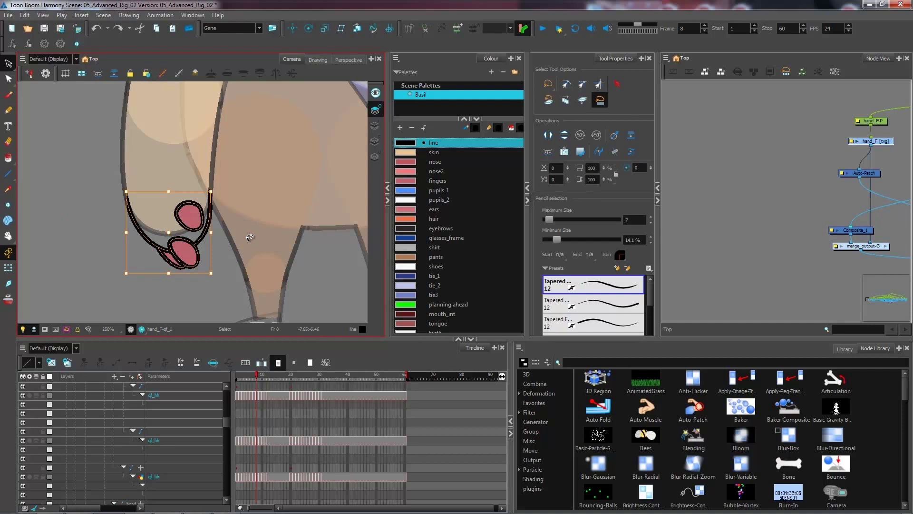
key("Delete")
Copy the two complete fingers from the hand's Line Art layer into its Overlay layer
left_click(375, 126)
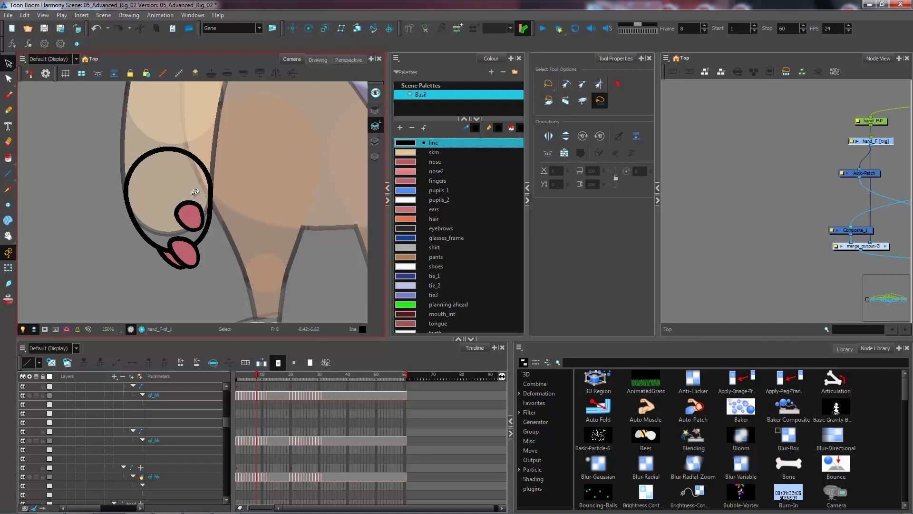
mouse_move(199, 215)
left_mouse_down()
mouse_move(185, 245)
mouse_move(197, 273)
mouse_move(170, 232)
left_mouse_up()
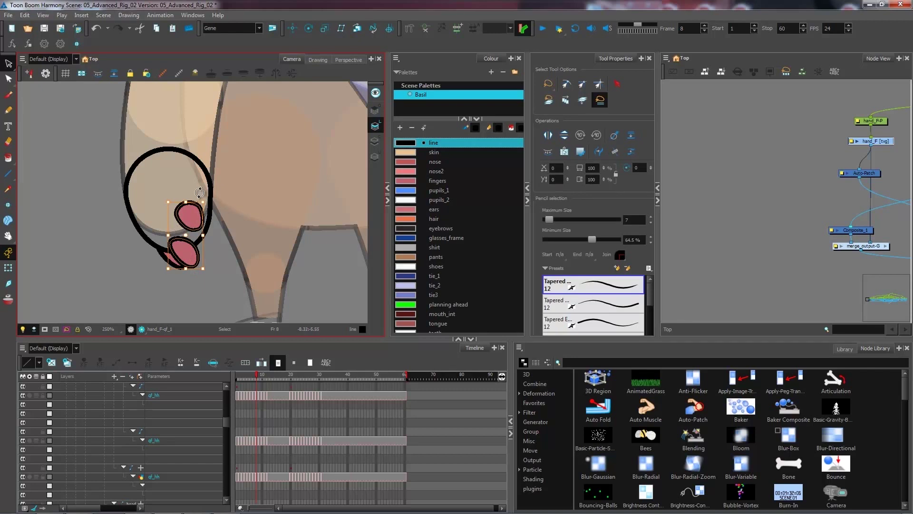
left_click(376, 110)
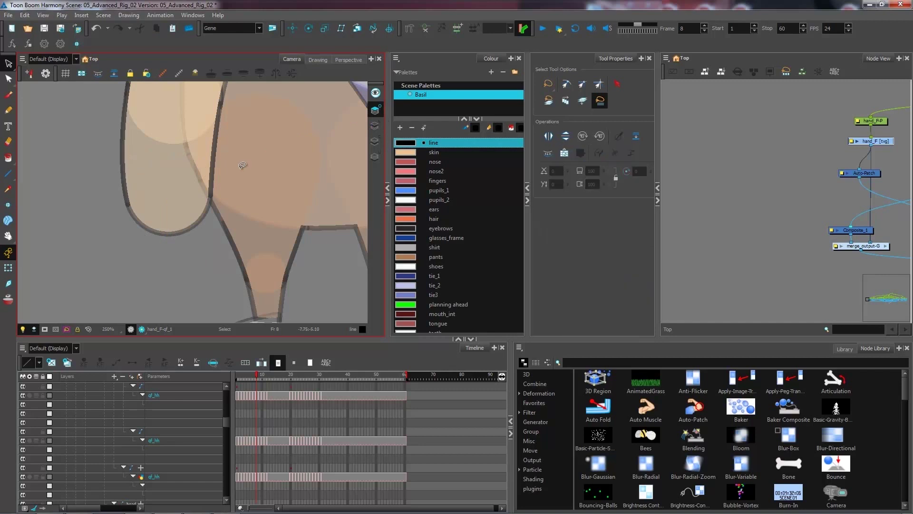
key("ctrl+z")
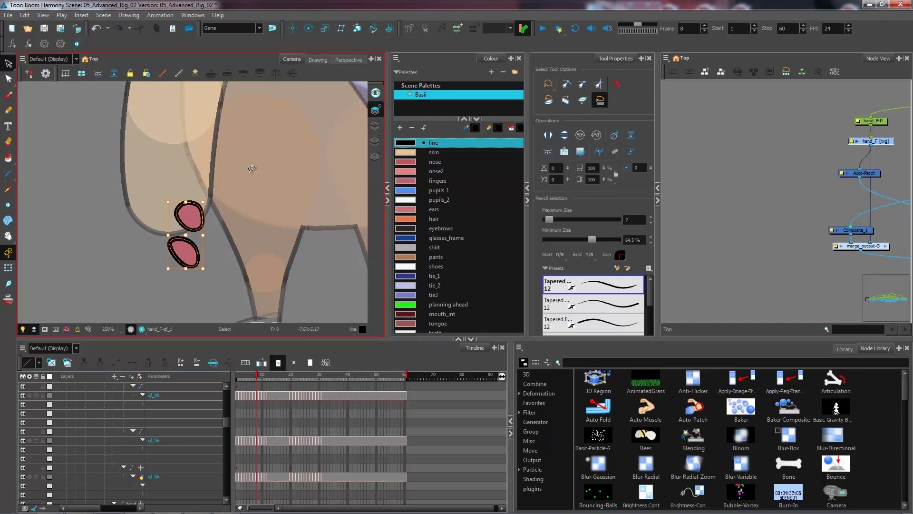
left_click(251, 168)
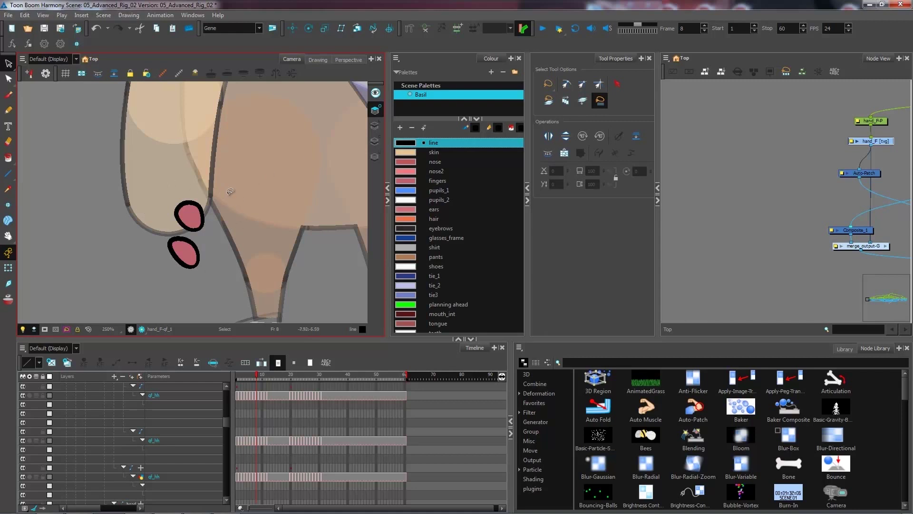
Copy the partly hidden back finger from Line Art into the Underlay layer and delete its pink fill there
key("2")
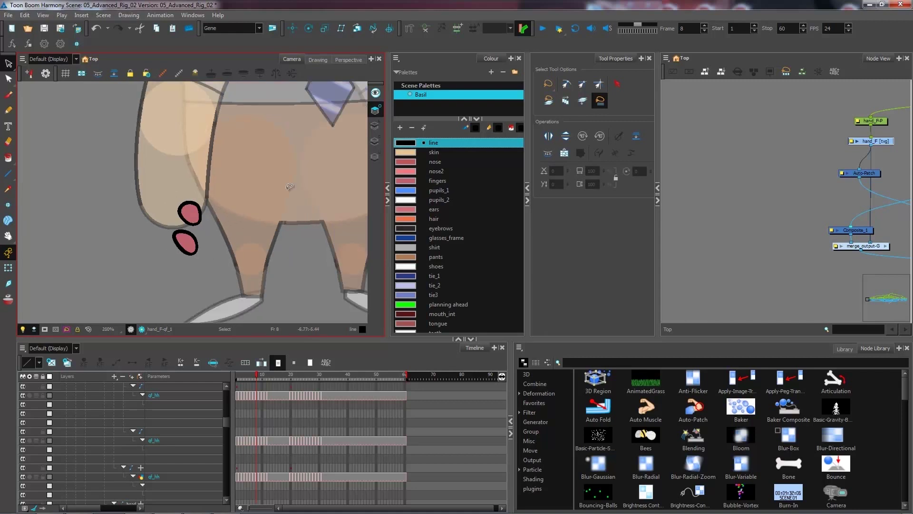
left_click_drag(292, 186, 177, 213)
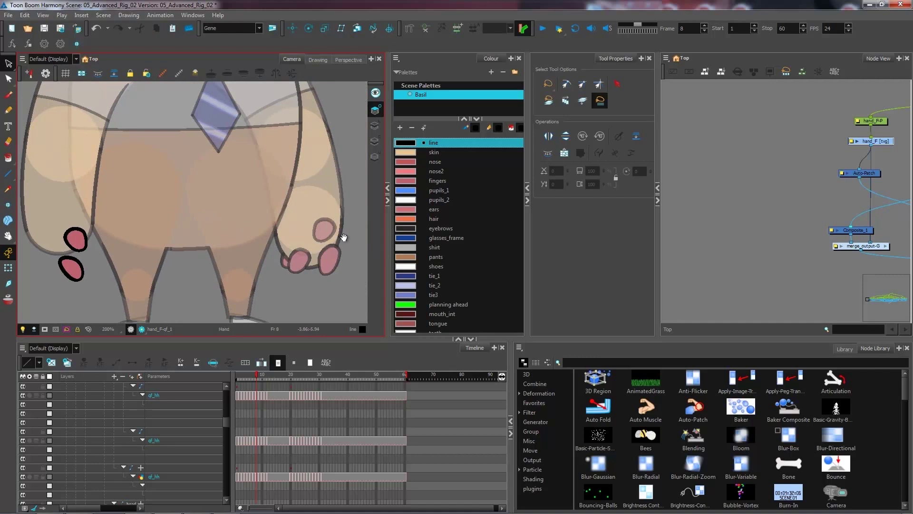
left_click_drag(198, 238, 262, 231)
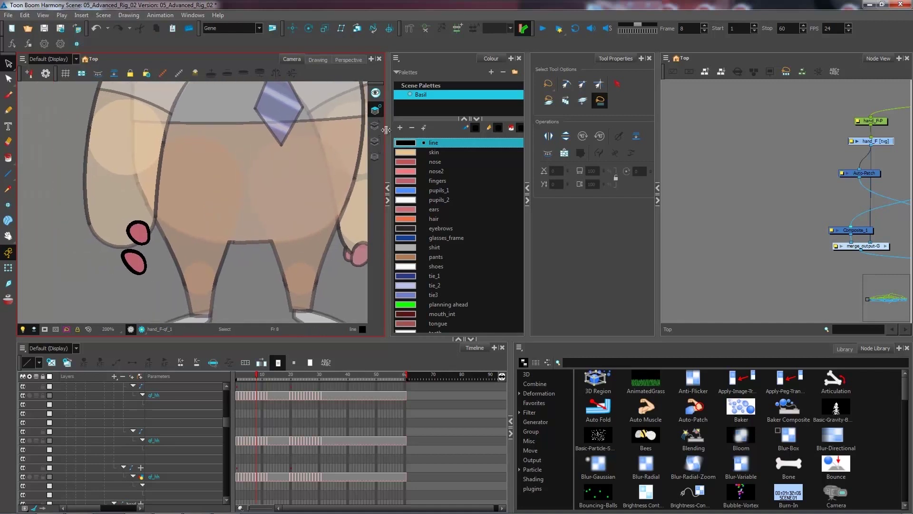
left_click(375, 126)
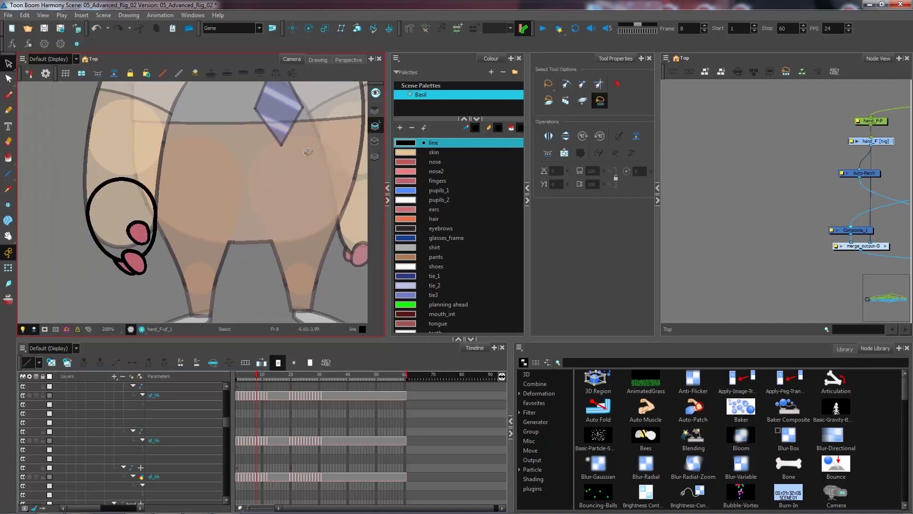
left_click_drag(207, 217, 250, 204)
key("2")
key("2")
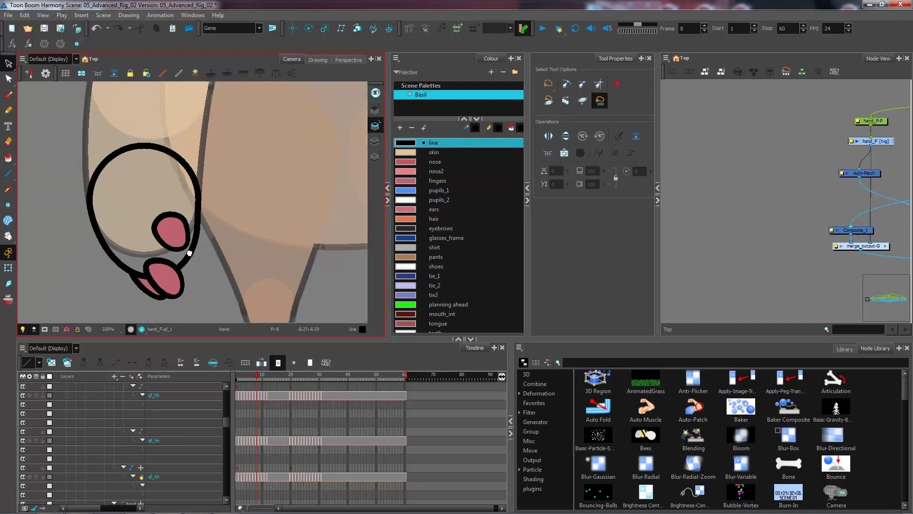
left_click_drag(189, 253, 203, 216)
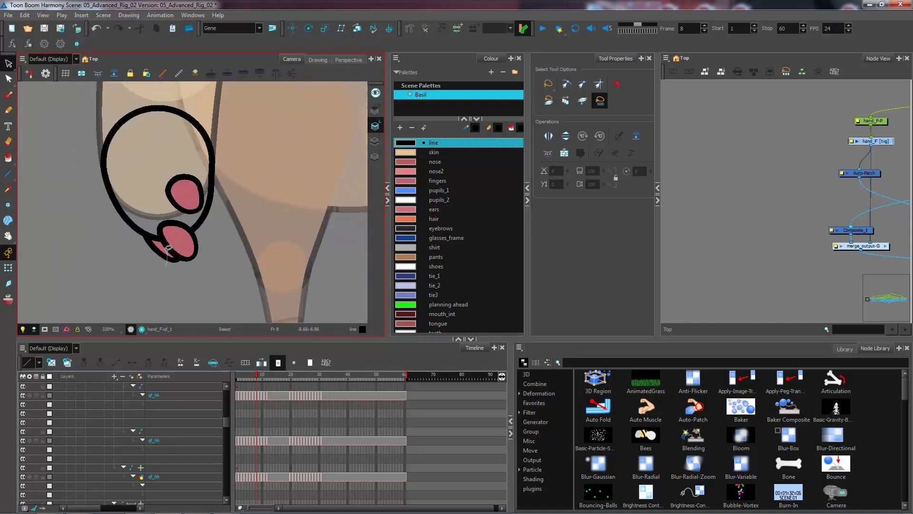
left_click(159, 251)
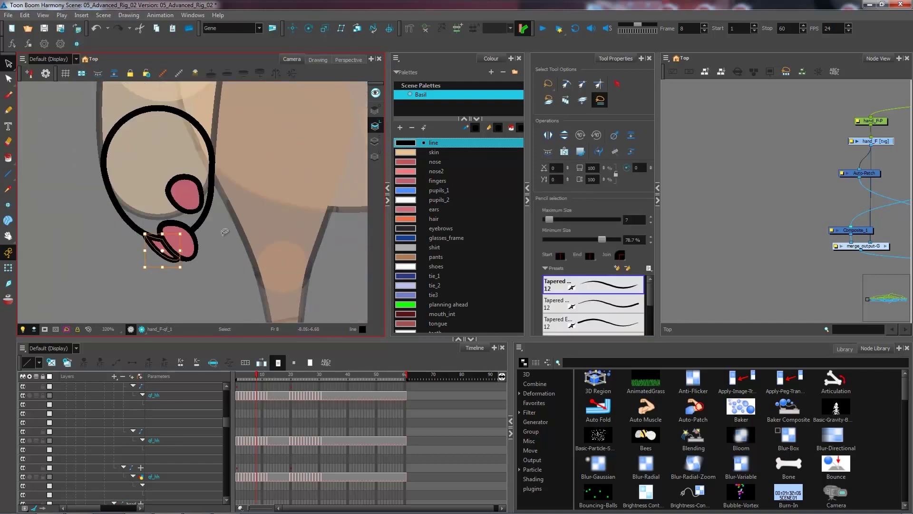
left_click(376, 158)
left_click(183, 213)
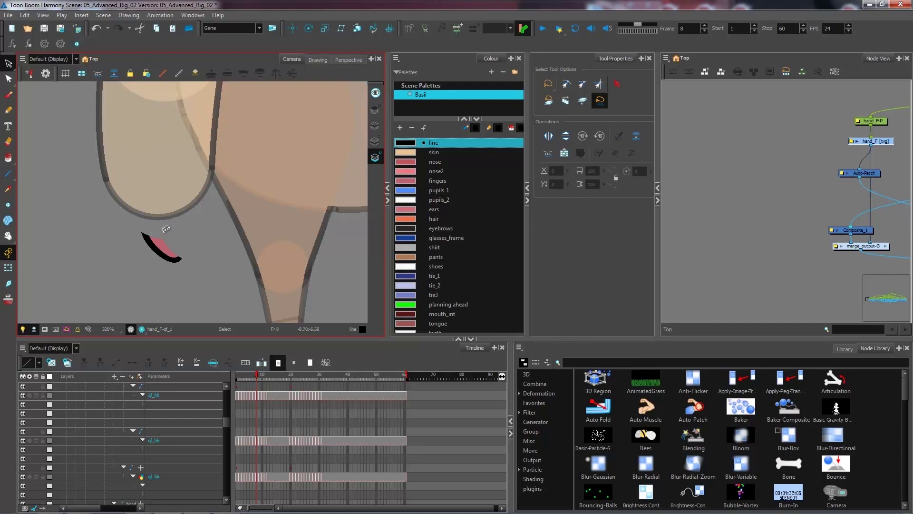
left_click(164, 243)
key("Delete")
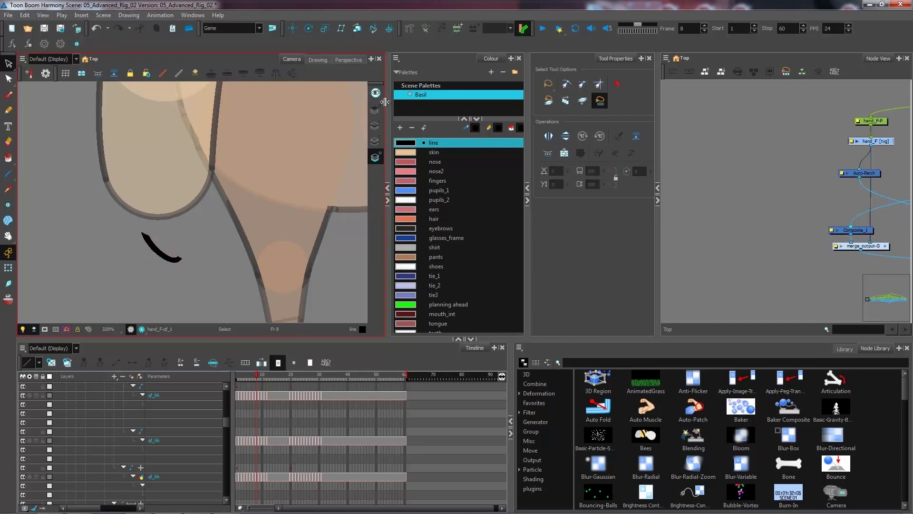
Extend the back finger's stroke on the Underlay layer with the Contour Editor and bring its ends together into a closed finger outline
left_click(8, 78)
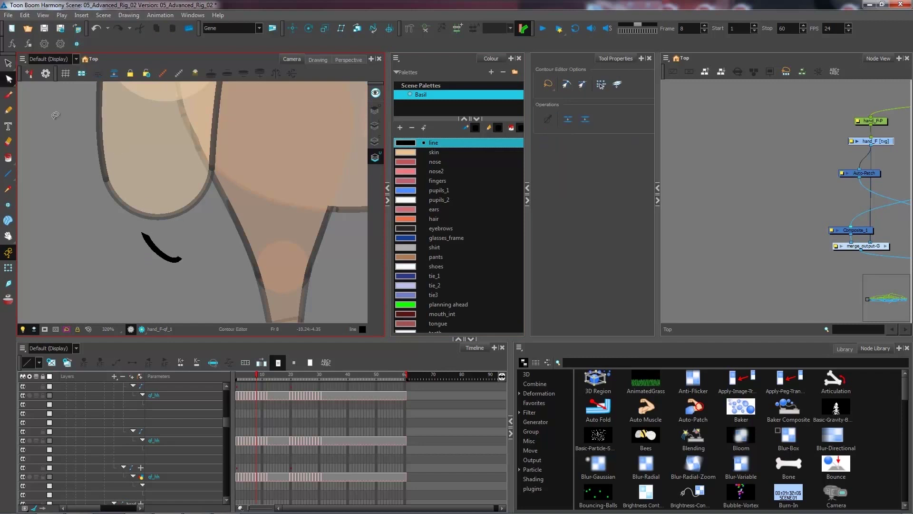
key("2")
left_click(175, 275)
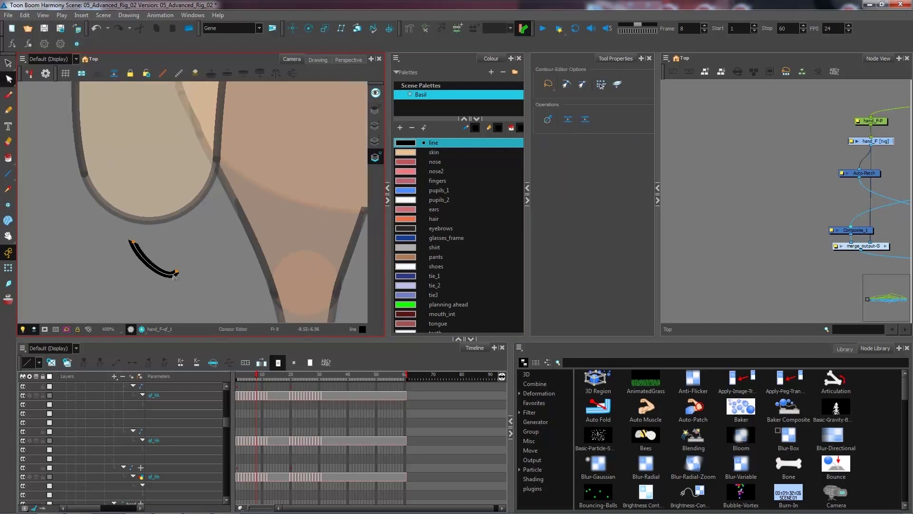
mouse_move(175, 273)
left_mouse_down()
mouse_move(180, 225)
mouse_move(179, 255)
mouse_move(190, 267)
left_mouse_up()
key("2")
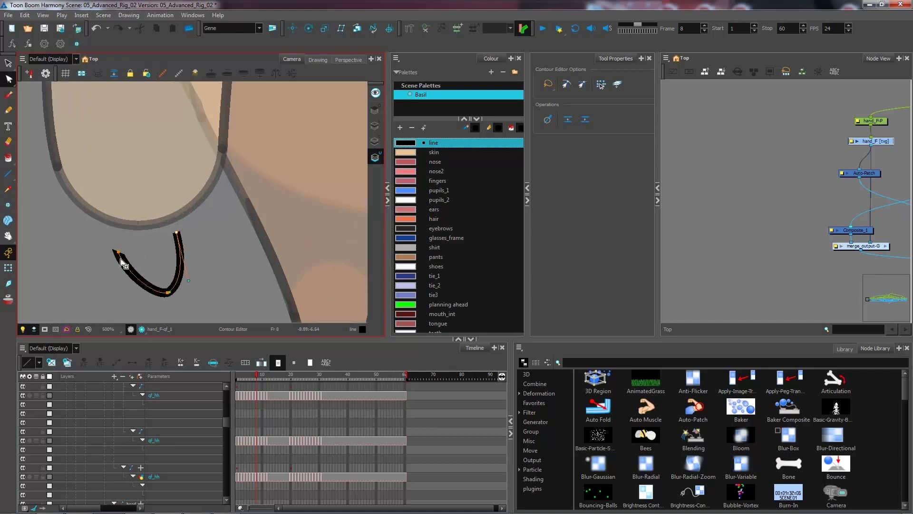
mouse_move(120, 257)
left_mouse_down()
mouse_move(123, 236)
mouse_move(180, 223)
mouse_move(139, 203)
left_mouse_up()
left_click(566, 84)
left_click_drag(182, 222, 176, 232)
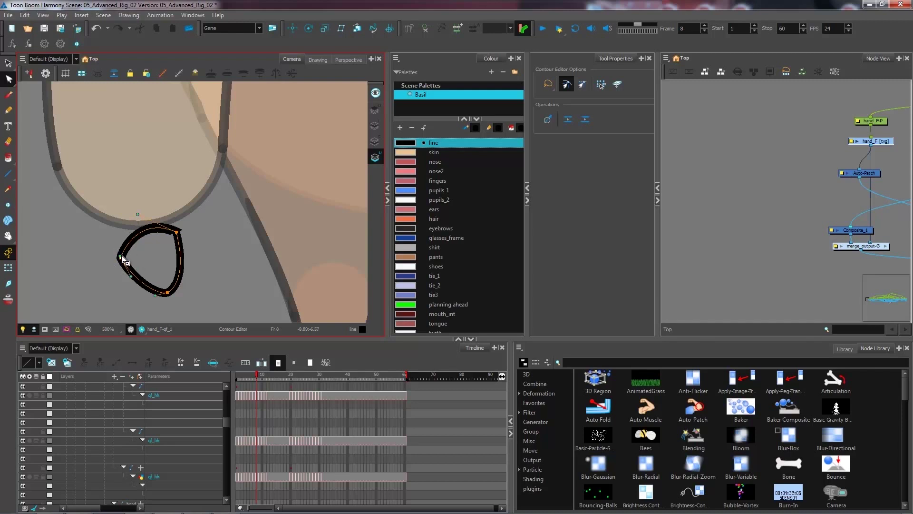
Round out the upper curve of the Underlay finger outline by adjusting its Bezier handles
key("2")
key("2")
key("space")
left_click_drag(119, 284, 238, 256)
key("2")
key("2")
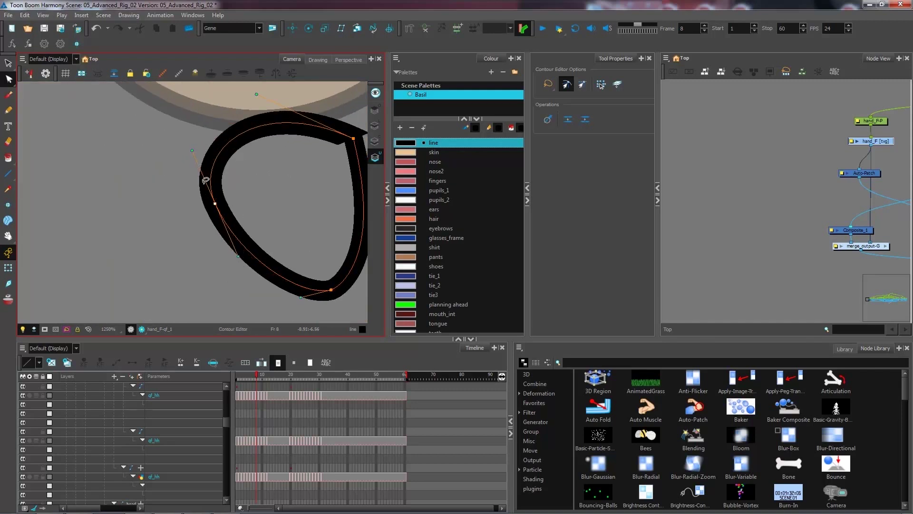
left_click_drag(257, 94, 312, 83)
left_click_drag(265, 128, 254, 121)
left_click(280, 144)
Set the start and end tips of the Underlay finger outline to Round with the Pencil Editor
key("1")
key("1")
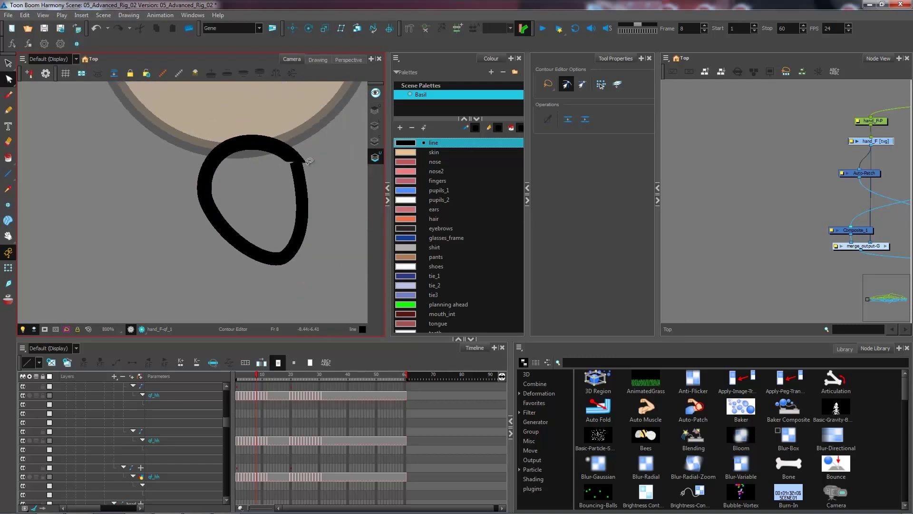
left_click_drag(283, 165, 227, 169)
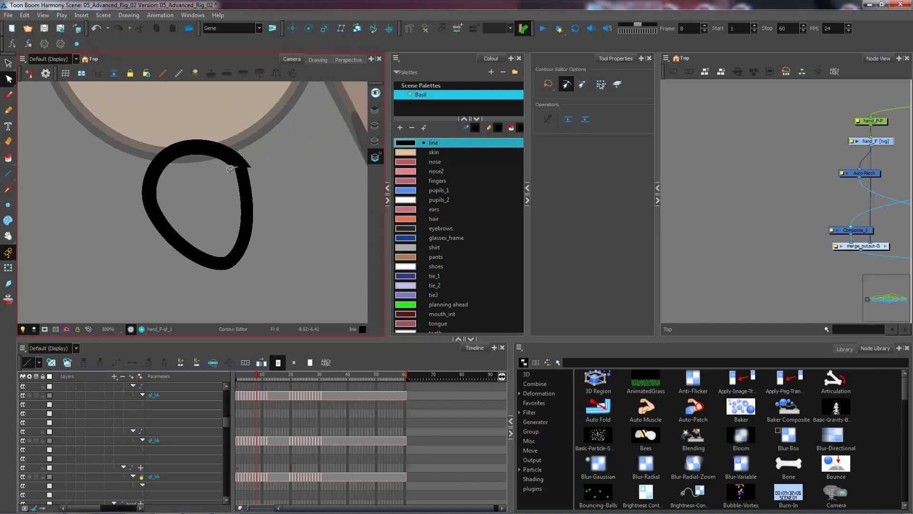
left_click(10, 82)
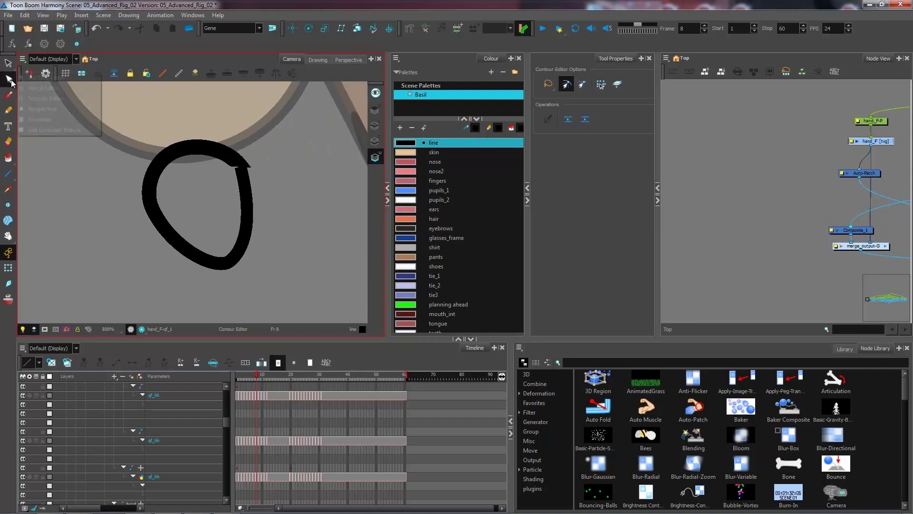
left_click(42, 88)
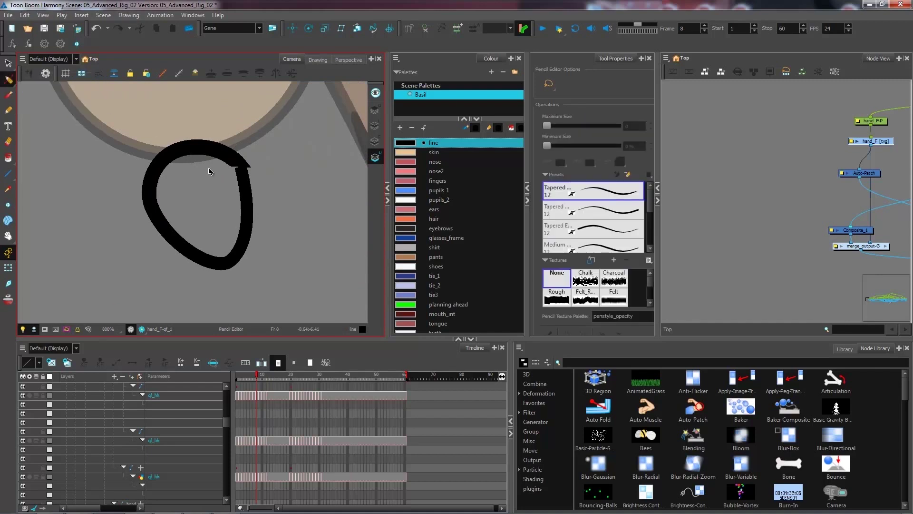
left_click(242, 164)
left_click(590, 162)
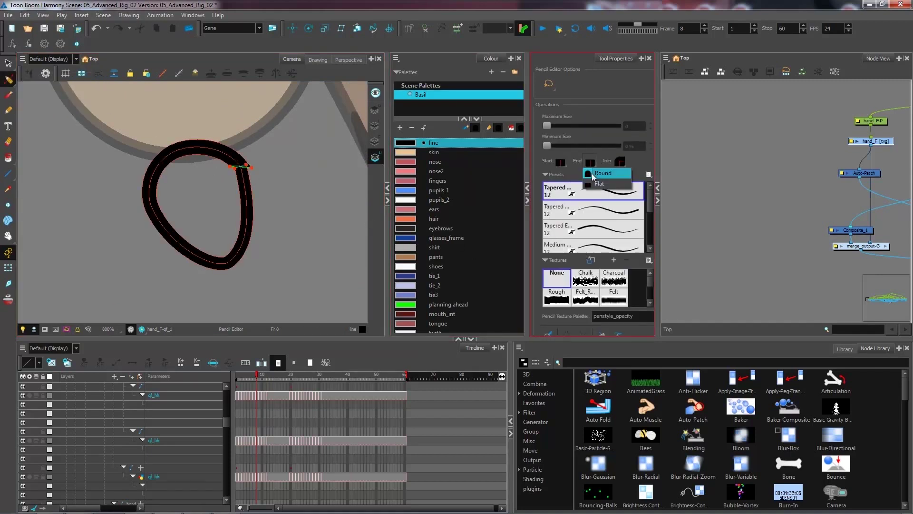
left_click(591, 173)
left_click(561, 163)
left_click(573, 173)
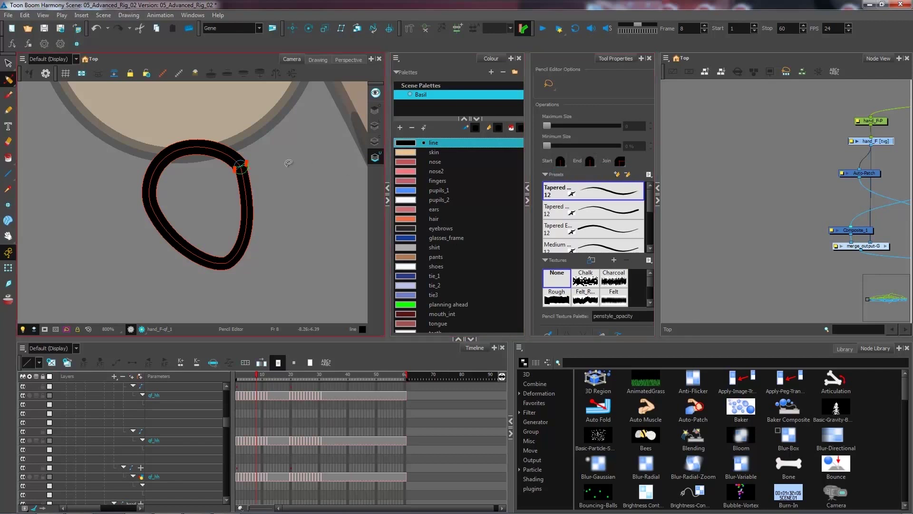
Adjust the stroke thickness at the lower tip of the Underlay finger outline with the Pencil Editor
scroll(270, 162, "up", 2)
left_click_drag(271, 162, 244, 202)
scroll(244, 202, "up", 2)
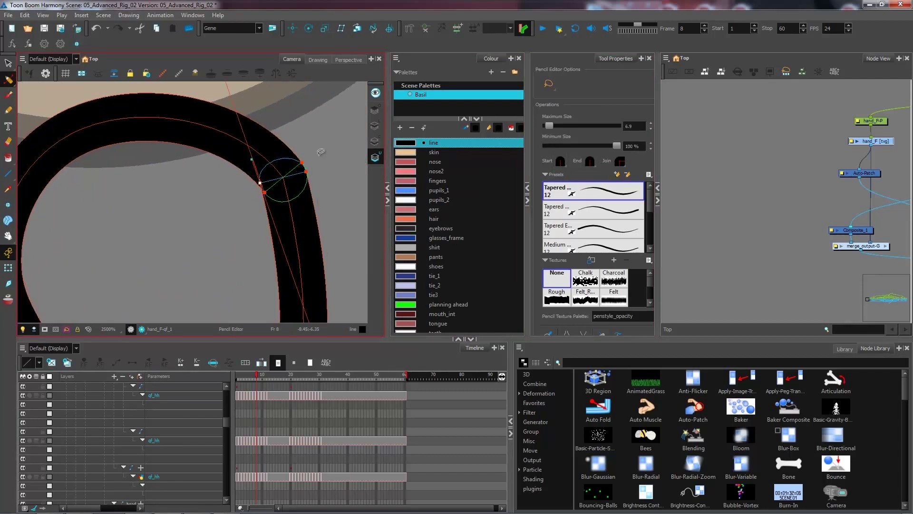
scroll(293, 177, "down", 4)
left_click(206, 294)
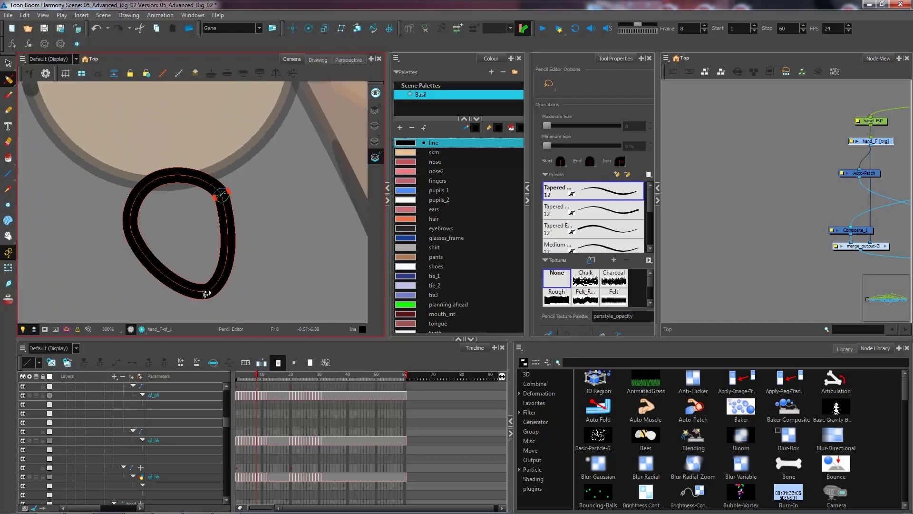
left_click(205, 292)
left_click_drag(204, 298, 205, 296)
left_click(252, 256)
scroll(247, 222, "down", 3)
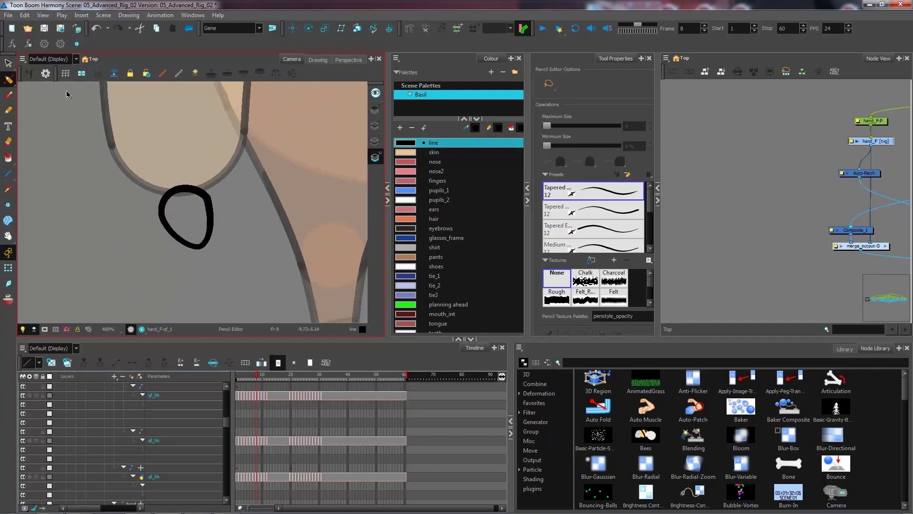
Duplicate the finger outline on the Underlay layer and place the copy up and to the right of the original
left_click(8, 63)
left_click_drag(143, 166, 228, 241)
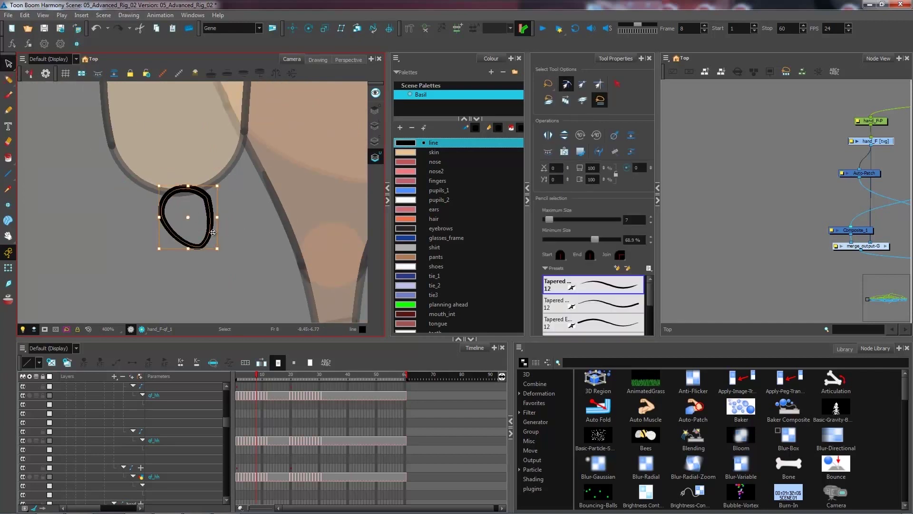
key("ctrl+c")
key("ctrl+v")
mouse_move(211, 222)
left_mouse_down()
mouse_move(266, 192)
mouse_move(261, 198)
left_mouse_up()
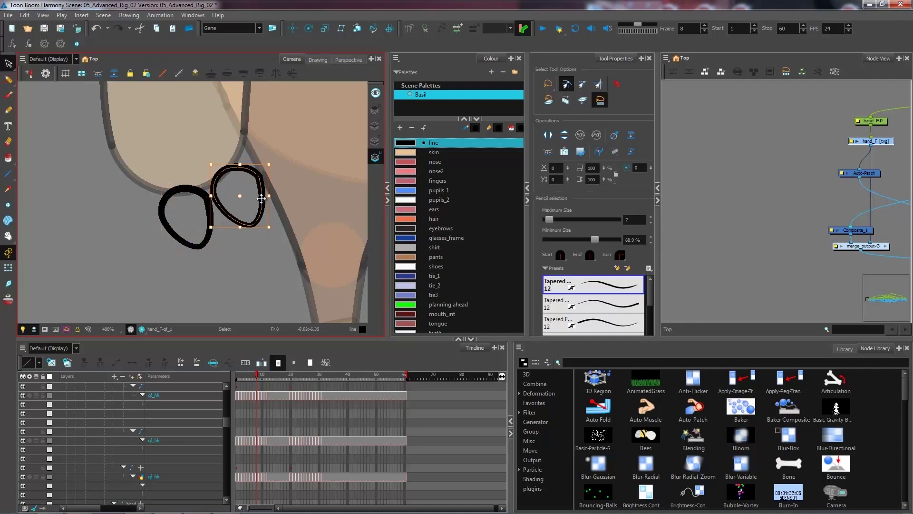
Scale down the duplicated finger outline and tuck it behind the hand, checking it against all art layers
key("1")
key("1")
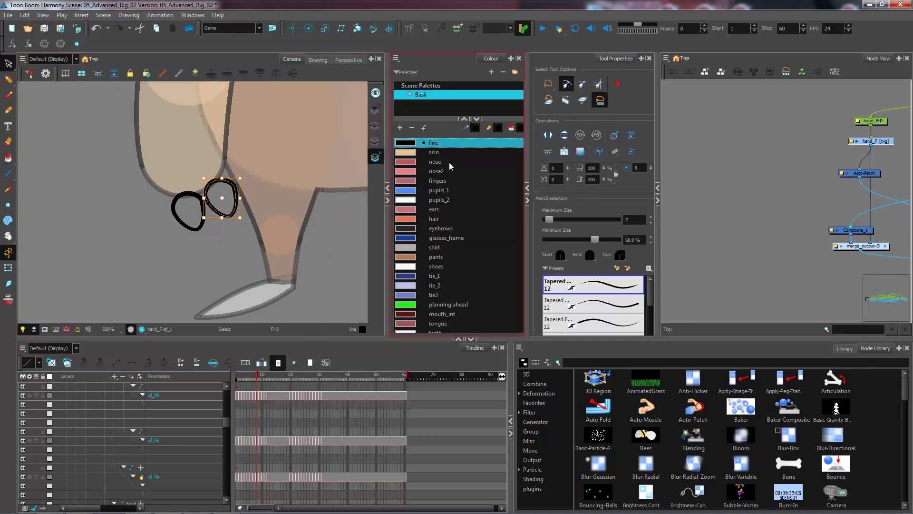
left_click(377, 94)
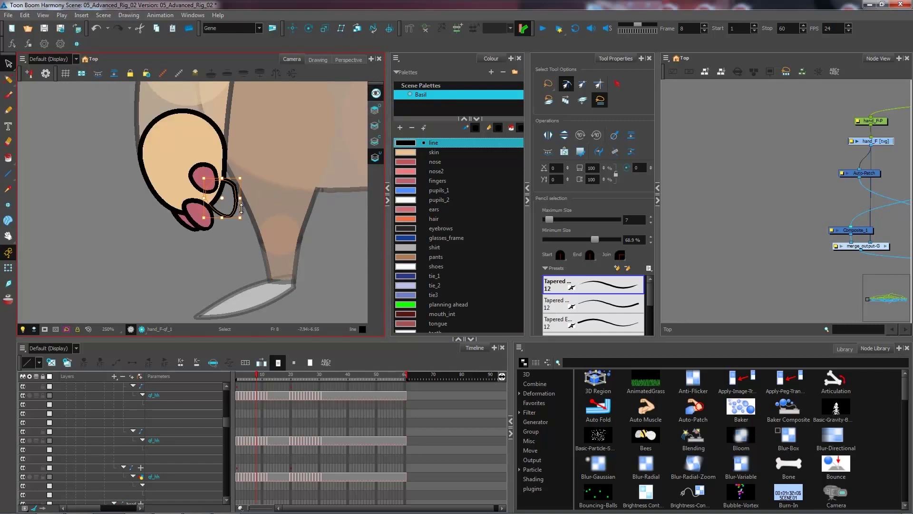
left_click_drag(242, 176, 207, 212)
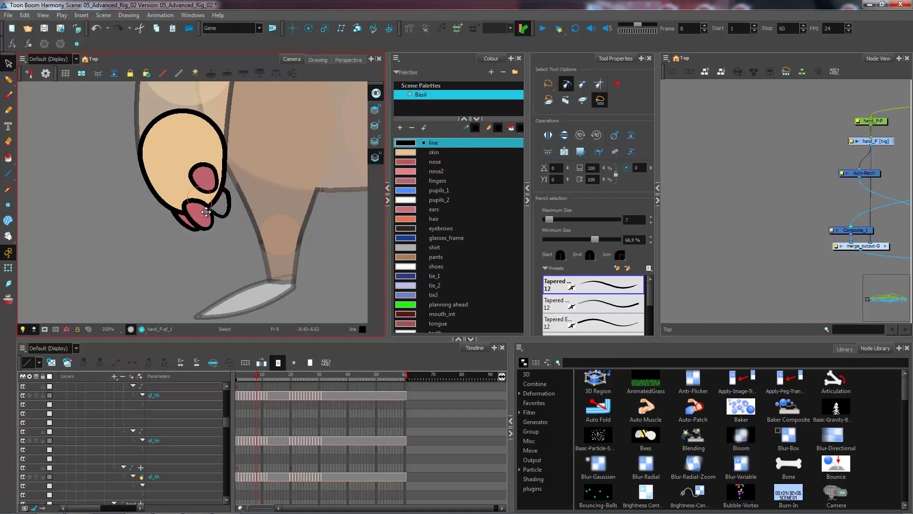
left_click_drag(206, 212, 206, 212)
left_click(376, 93)
Scale down the original Underlay finger outline slightly and nudge it up and left beside the copy
key("2")
key("2")
left_click_drag(216, 252, 191, 240)
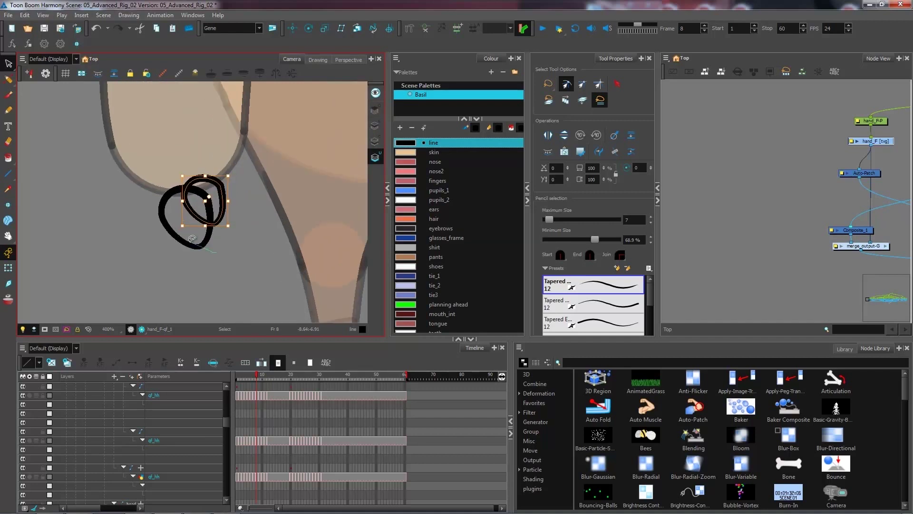
left_click(167, 237)
left_click_drag(166, 237, 167, 237)
key("Up")
key("Left")
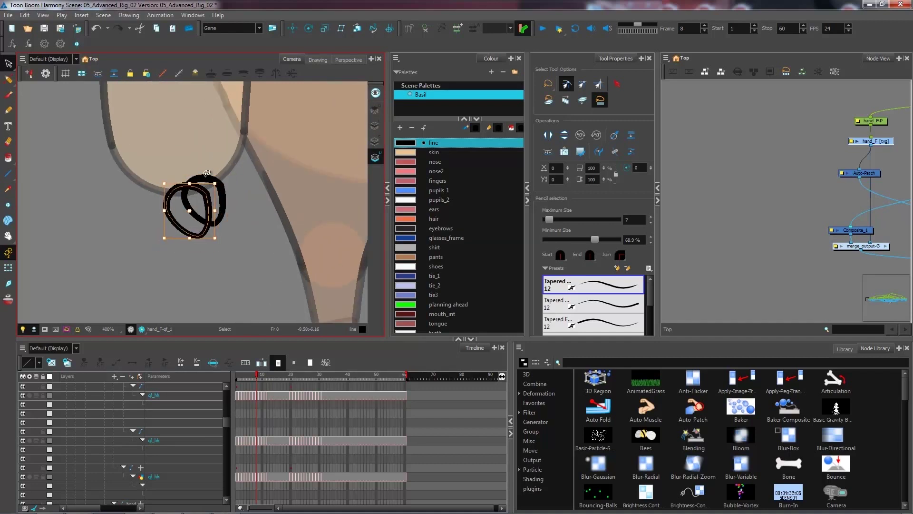
left_click(288, 177)
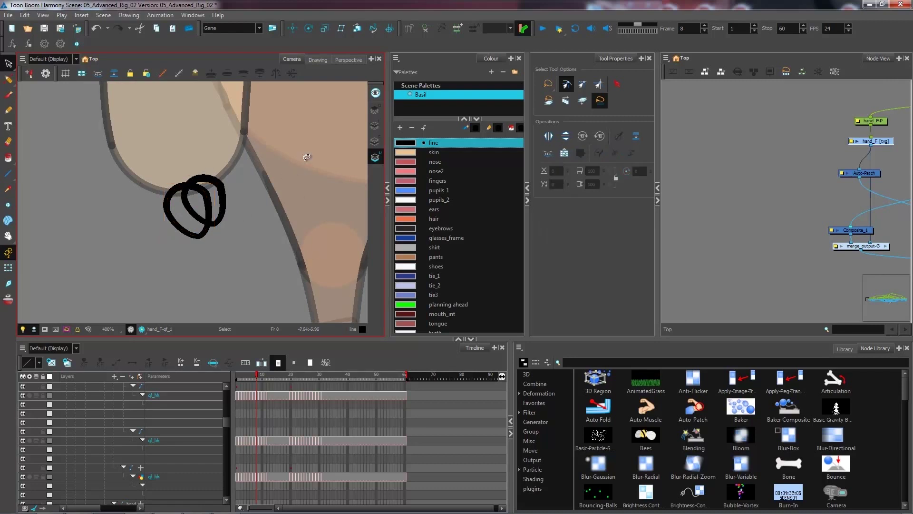
Switch to the Overlay art layer and compare its two fingers with the complete hand drawing
left_click(375, 109)
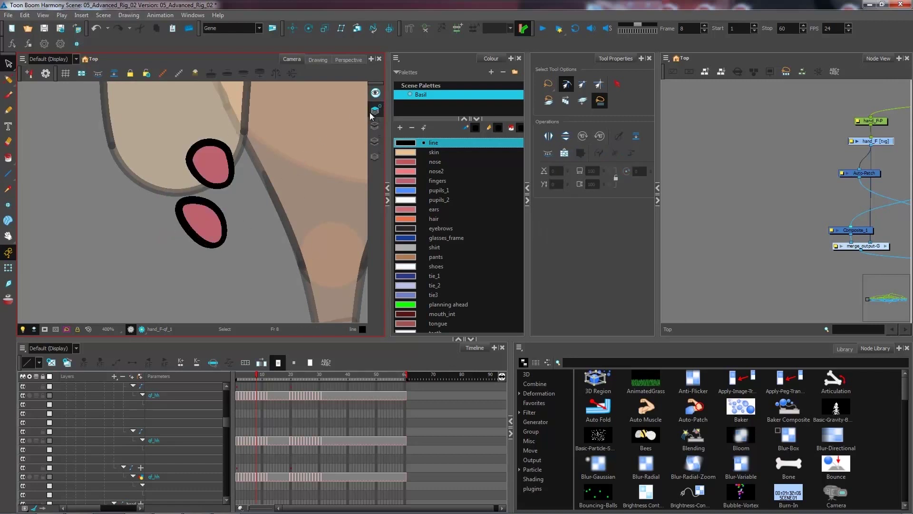
left_click(375, 93)
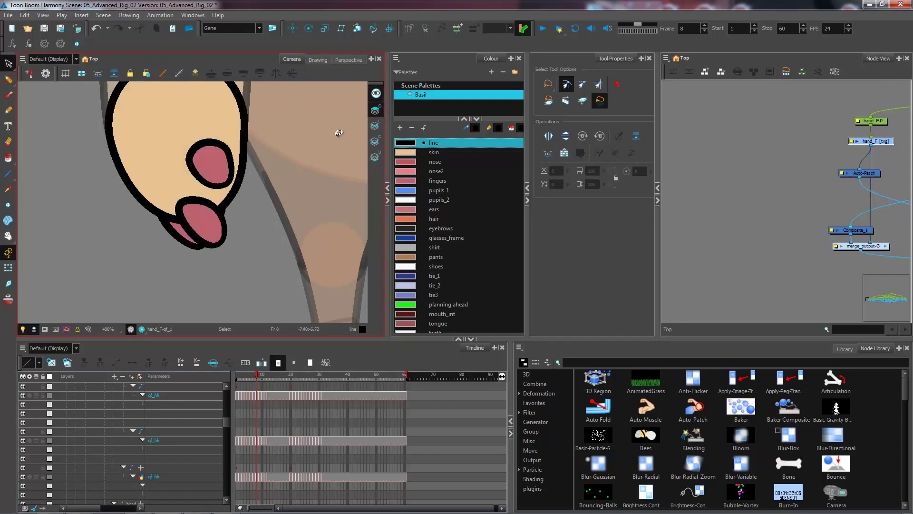
left_click(376, 94)
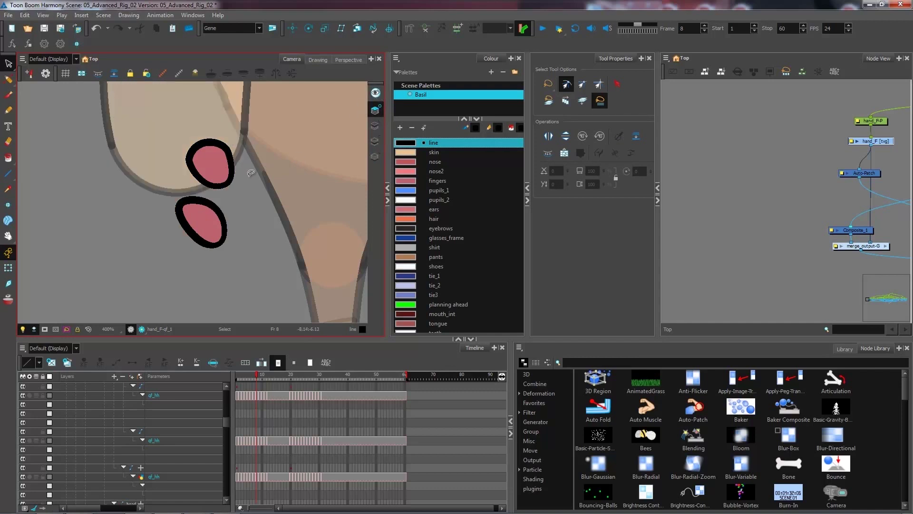
Make four copies of the hand_F drawing node beside the original in the node network
left_click_drag(784, 192, 717, 190)
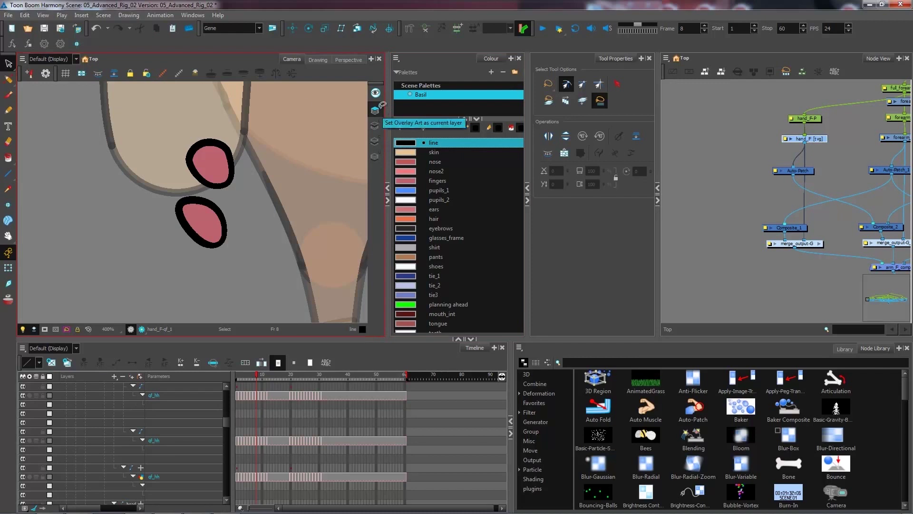
left_click(8, 268)
left_click(812, 141)
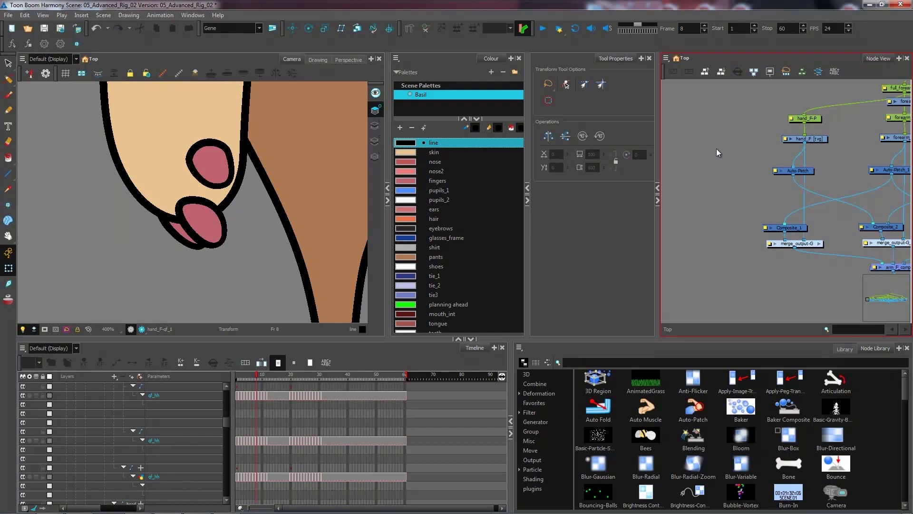
left_click_drag(722, 150, 755, 157)
left_click(855, 149)
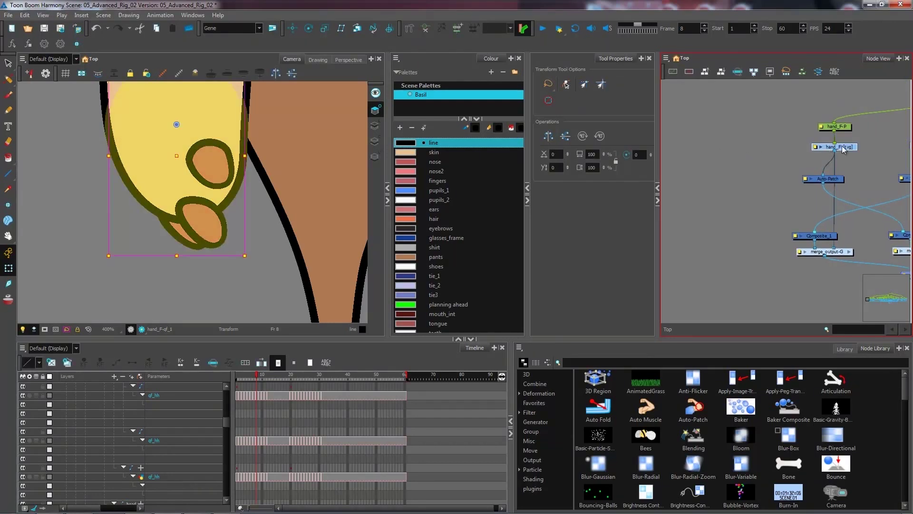
key("ctrl+c")
key("ctrl+v")
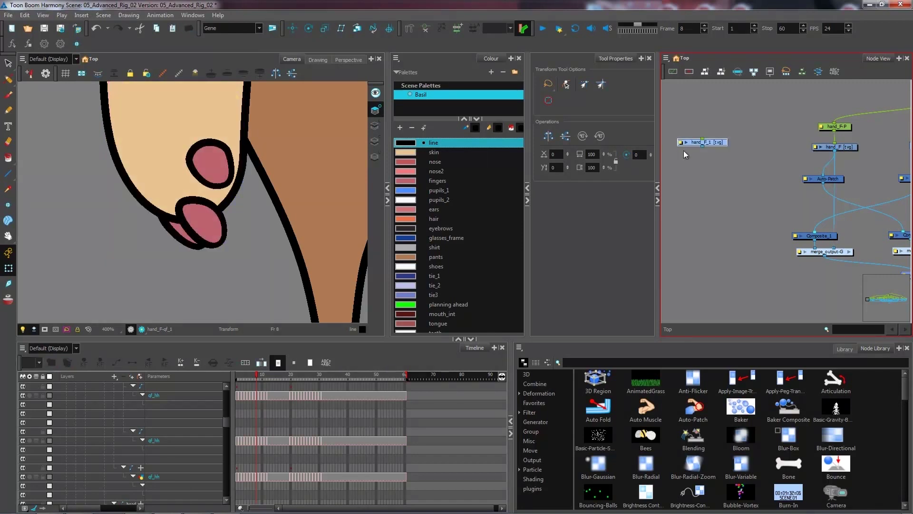
key("ctrl+v")
key("ctrl+v")
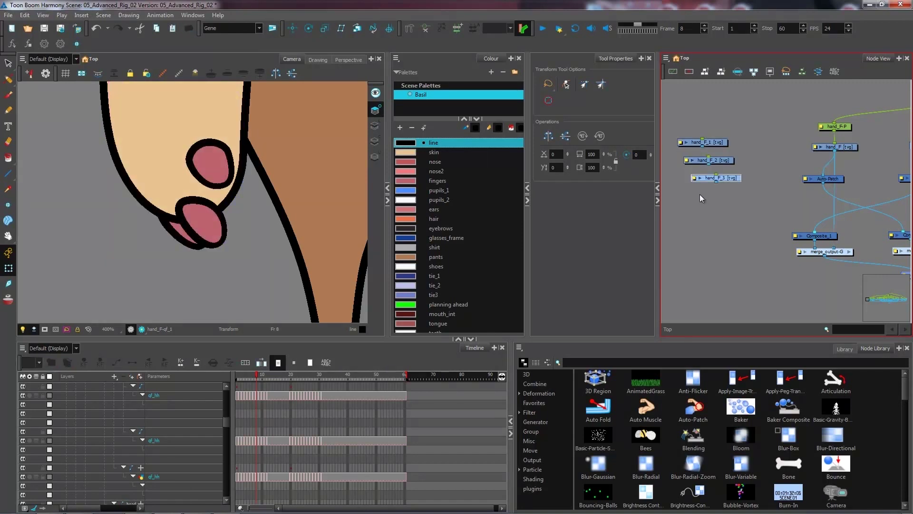
key("ctrl+v")
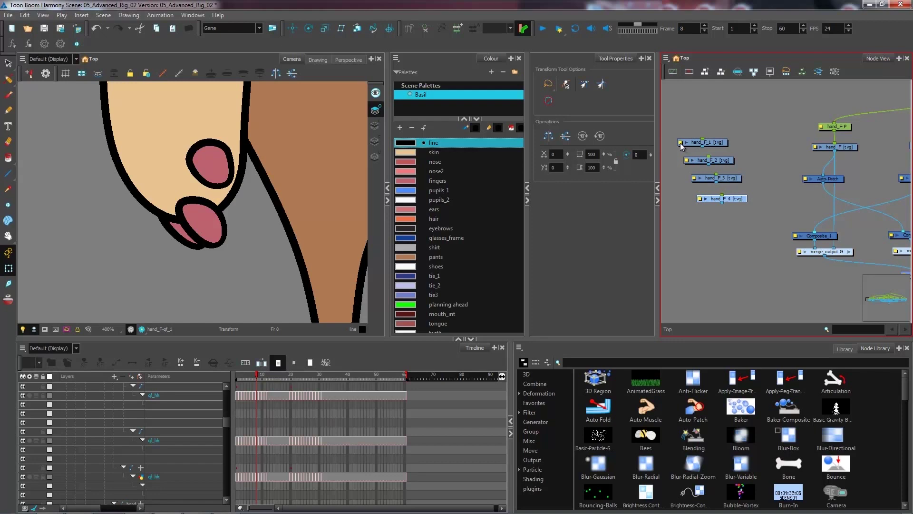
Rename the four copied drawings finger_1_F through finger_4_F and line them up in a row beside hand_F
double_click(693, 142)
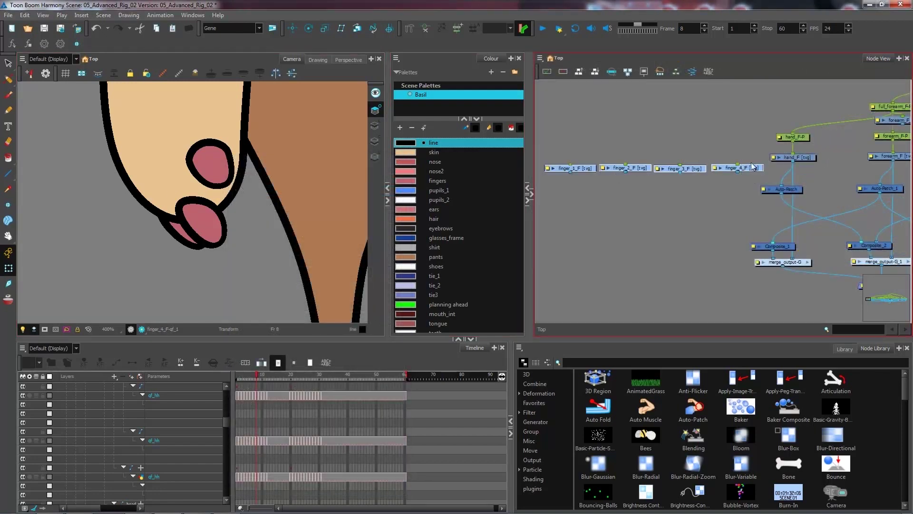
left_click_drag(751, 166, 747, 157)
Add a parent peg to each of the four finger drawings and align the pegs above their drawings
left_click_drag(563, 133, 738, 168)
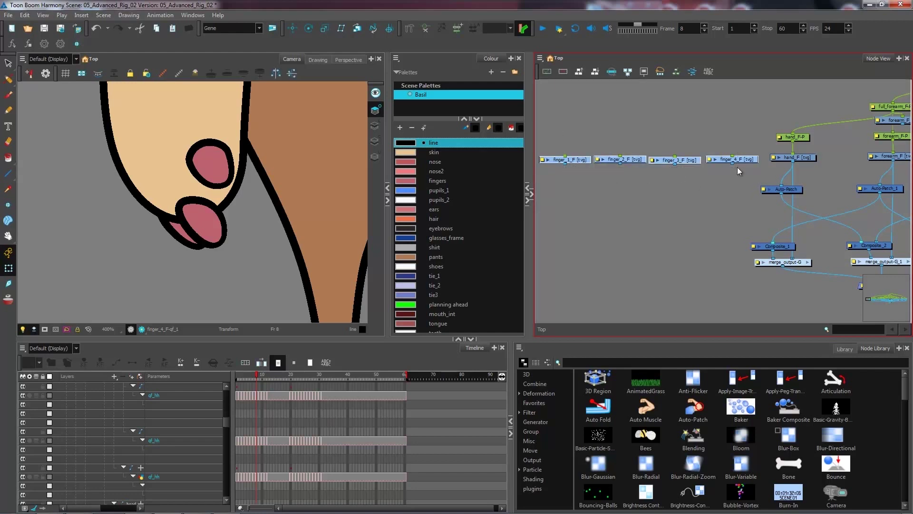
key("ctrl+p")
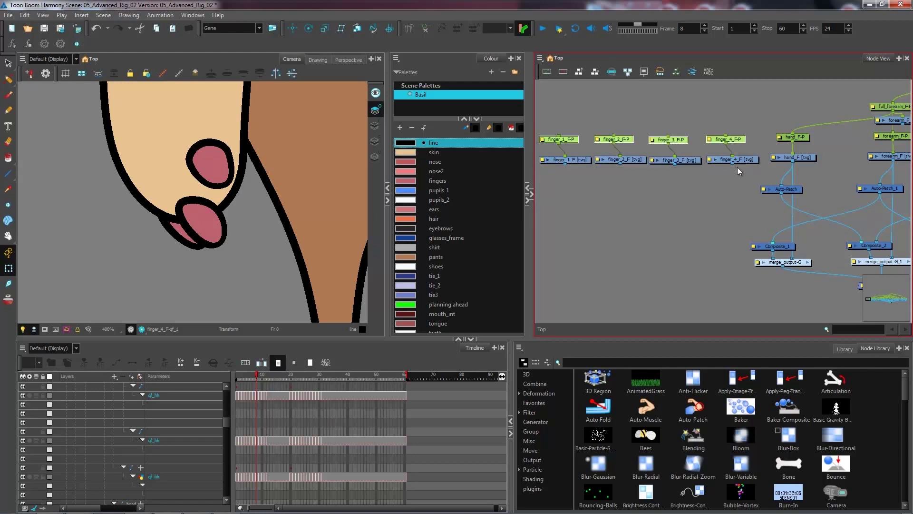
left_click_drag(734, 141, 740, 143)
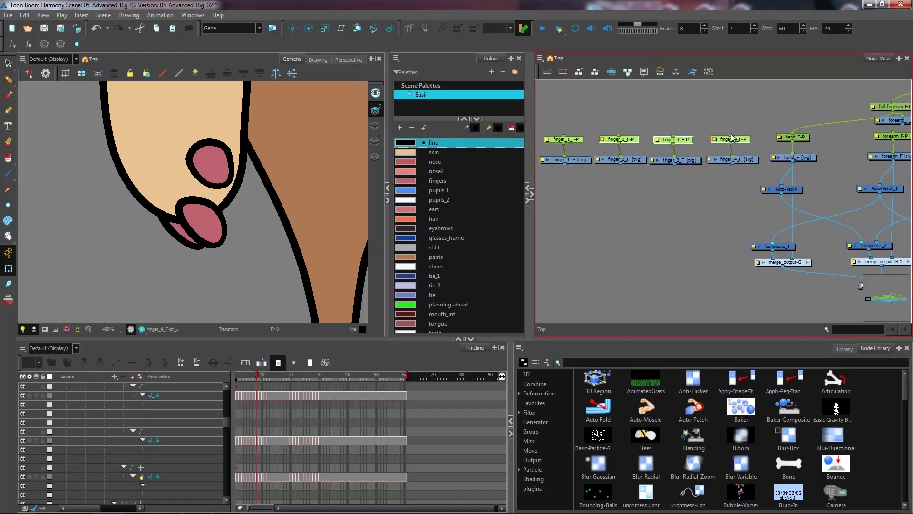
Add a peg above hand_F-P and connect it between the hand peg and its parent
left_click_drag(795, 121, 777, 131)
left_click_drag(725, 149, 781, 150)
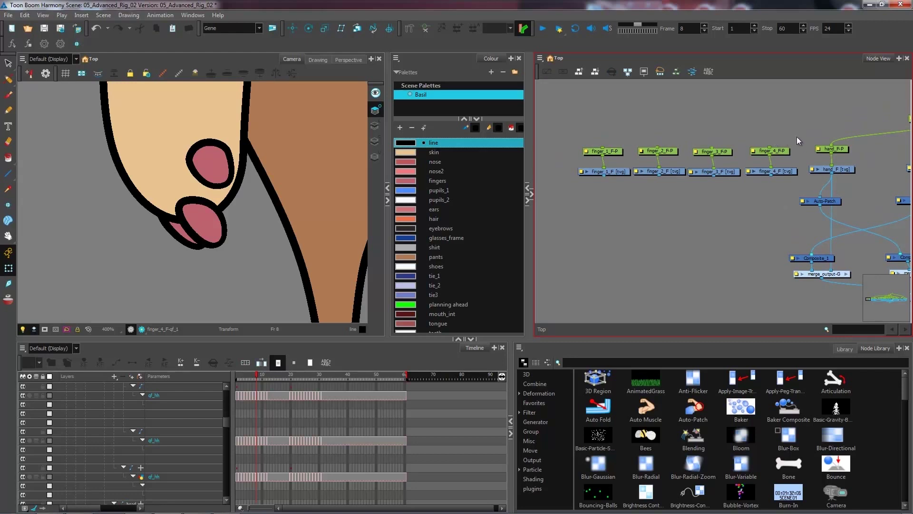
left_click_drag(871, 129, 838, 127)
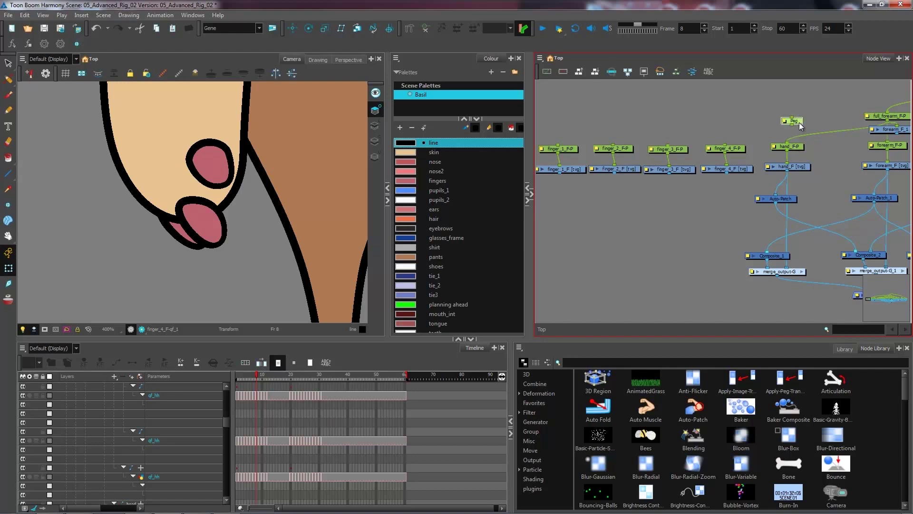
mouse_move(799, 122)
left_mouse_down()
mouse_move(806, 130)
mouse_move(795, 114)
left_mouse_up()
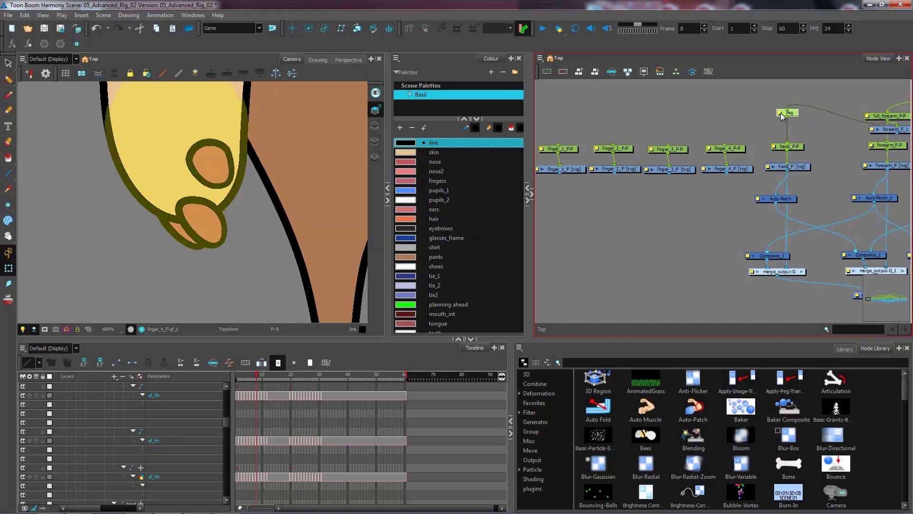
Rename the new peg above the hand peg full_hand_F
double_click(784, 113)
type("f")
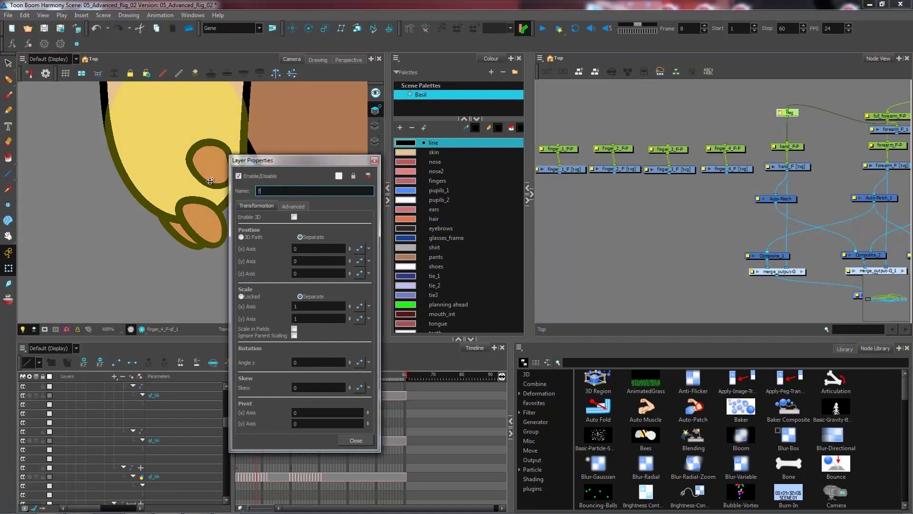
type("ull_hand_F")
left_click(375, 160)
left_click(795, 146)
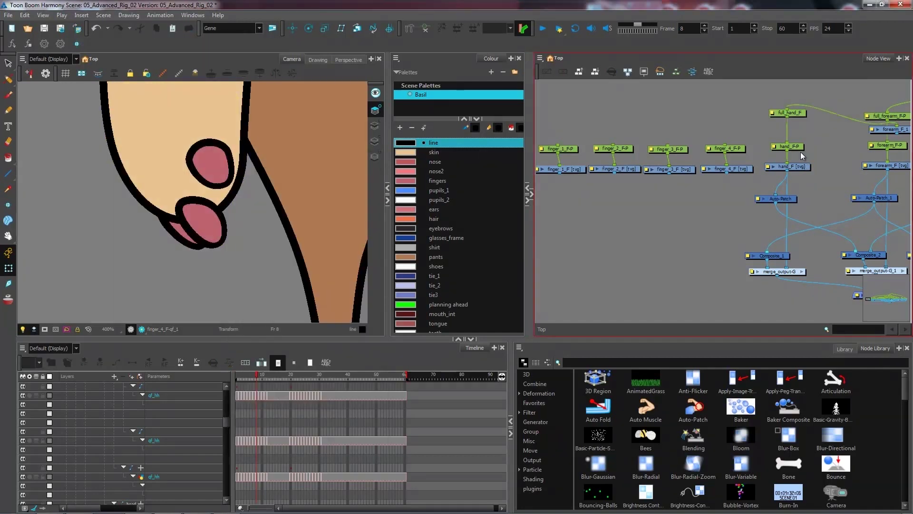
Connect the full_hand_F peg to the four finger pegs and center it above the finger and hand pegs
left_click(789, 114)
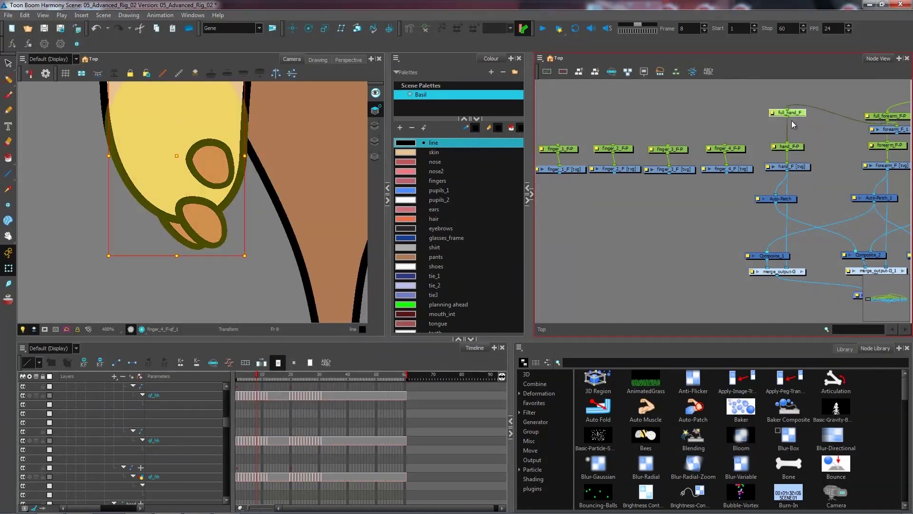
left_click_drag(791, 121, 757, 144)
mouse_move(819, 118)
left_mouse_down()
mouse_move(699, 145)
mouse_move(741, 127)
mouse_move(645, 145)
left_mouse_up()
mouse_move(590, 142)
left_mouse_down()
mouse_move(742, 104)
mouse_move(820, 118)
mouse_move(720, 102)
left_mouse_up()
left_click(745, 126)
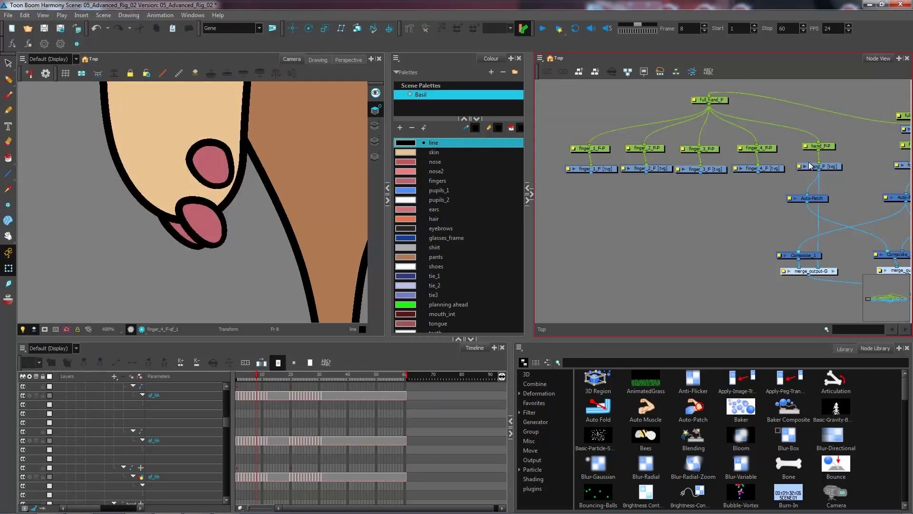
Paste a copy of the hand_F drawing just below the full_hand_F peg and connect it to that peg
left_click(829, 168)
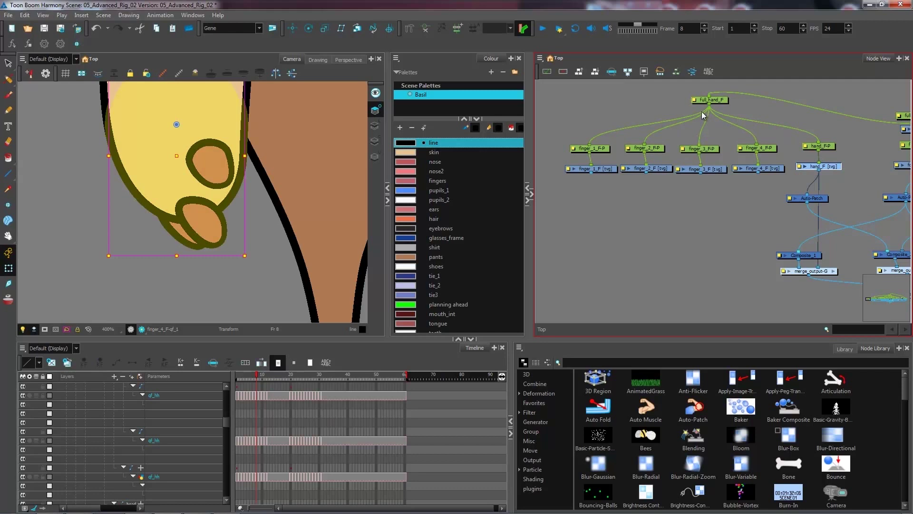
key("ctrl+v")
left_click_drag(722, 110, 743, 116)
left_click(767, 113)
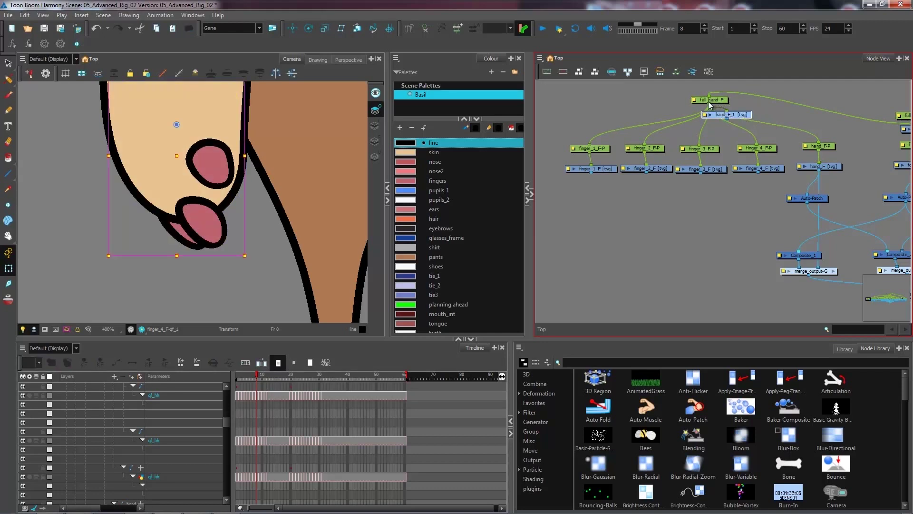
left_click(720, 101)
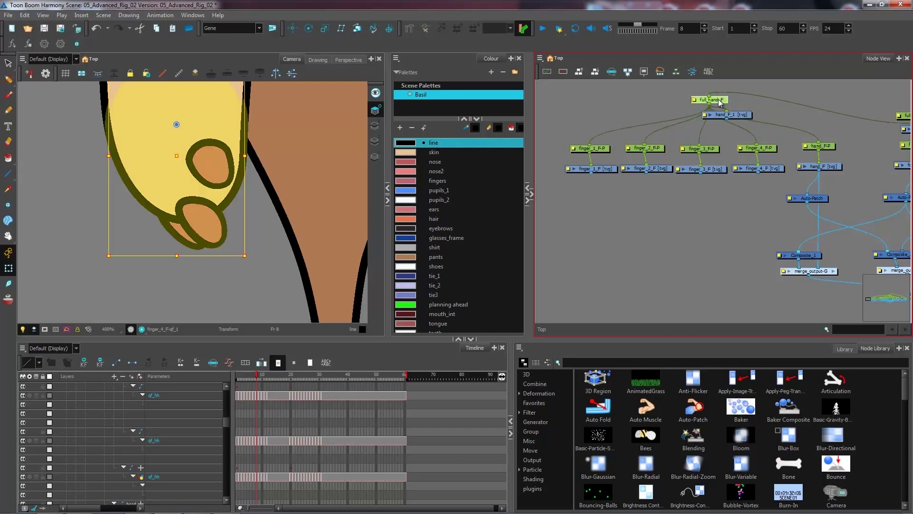
Move arm_F_comp lower to make room and insert a new composite between the hand's merge_output-G and arm_F_comp
left_click_drag(786, 213, 746, 196)
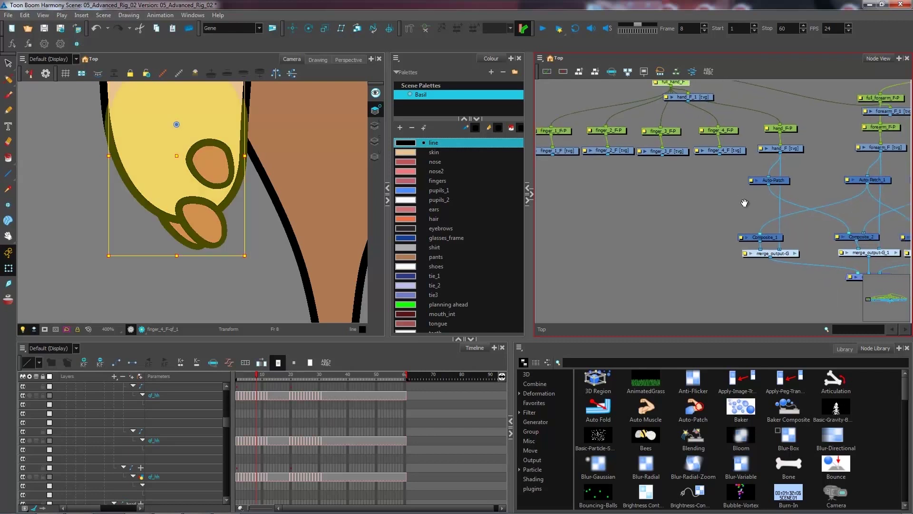
left_click_drag(758, 227, 715, 209)
left_click_drag(768, 265, 762, 248)
left_click(827, 247)
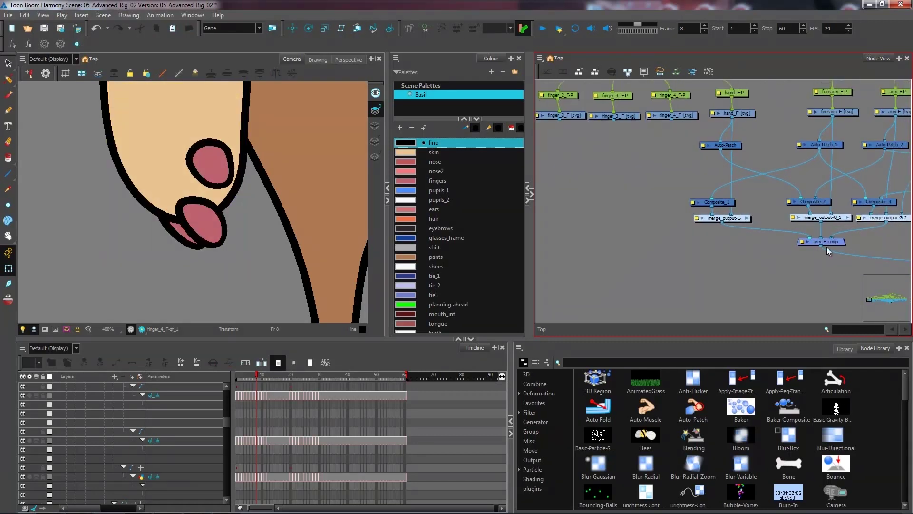
left_click_drag(837, 244, 823, 275)
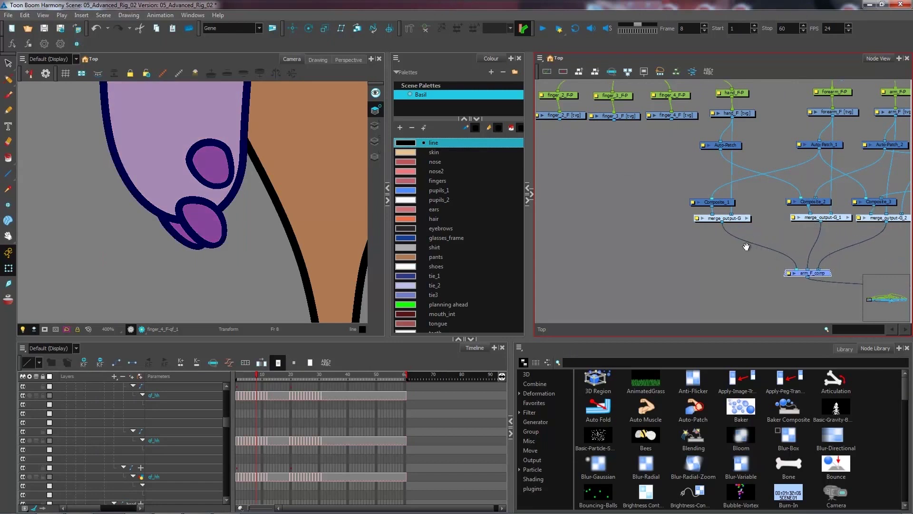
left_click_drag(738, 255, 746, 255)
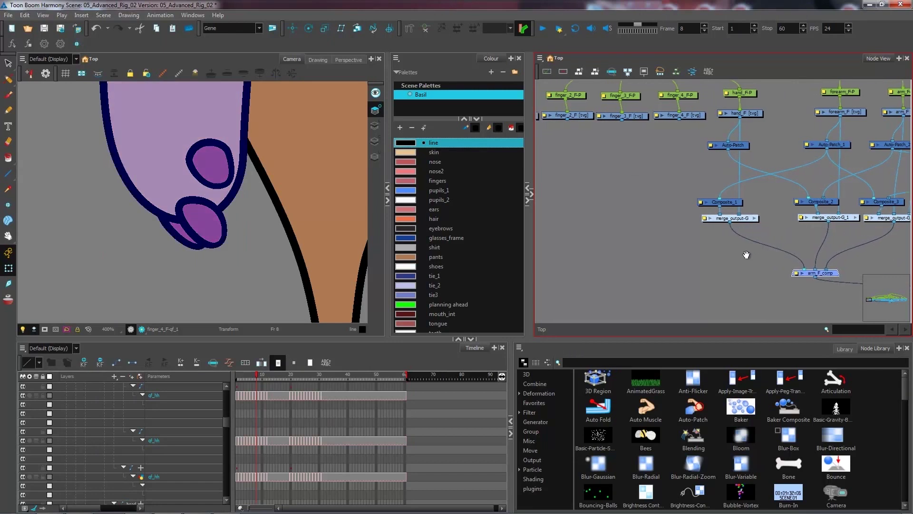
left_click(666, 256)
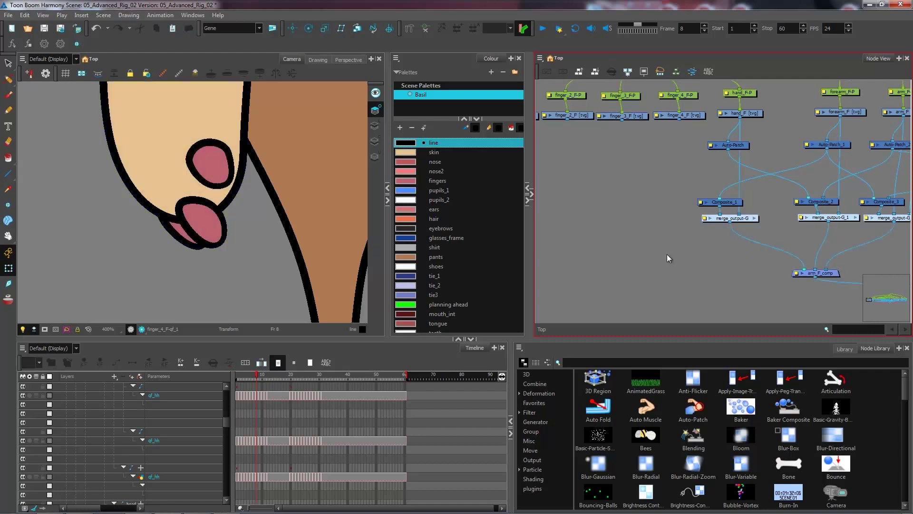
key("ctrl+v")
mouse_move(690, 253)
left_mouse_down()
mouse_move(812, 272)
mouse_move(766, 245)
mouse_move(704, 244)
left_mouse_up()
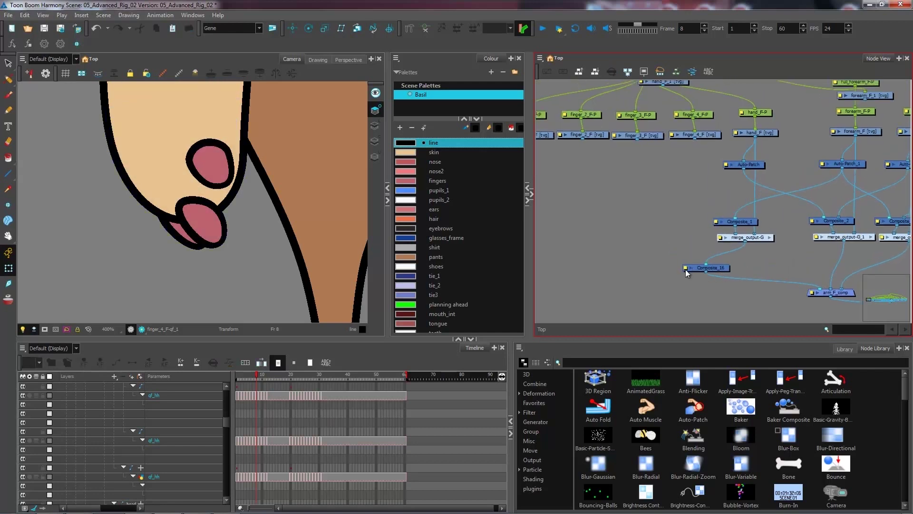
Rename the new composite hand_F_comp and set its mode to Pass Through
left_click(685, 268)
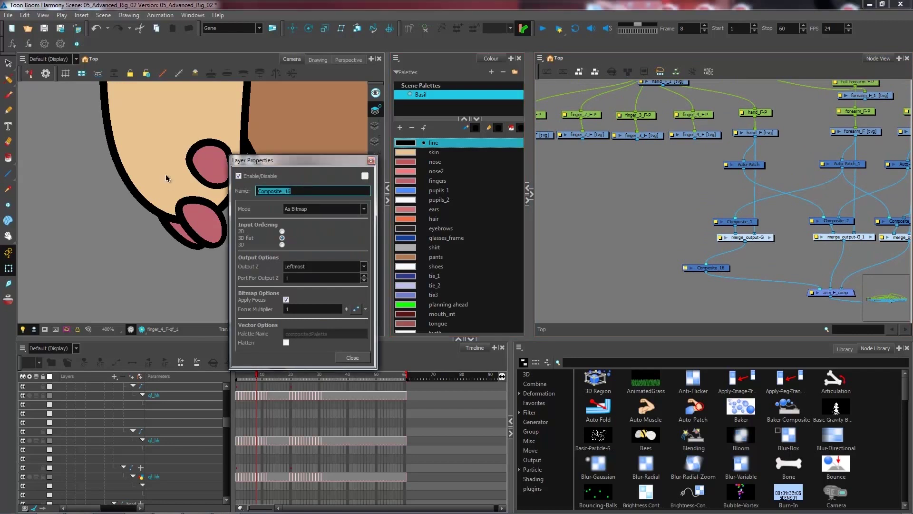
type("hand_compF_")
key("Return")
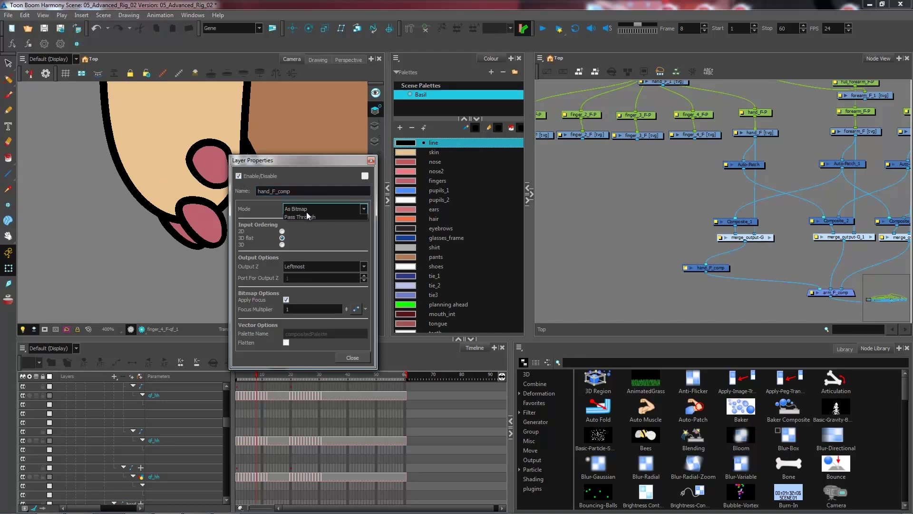
left_click(307, 212)
left_click(315, 235)
left_click(361, 357)
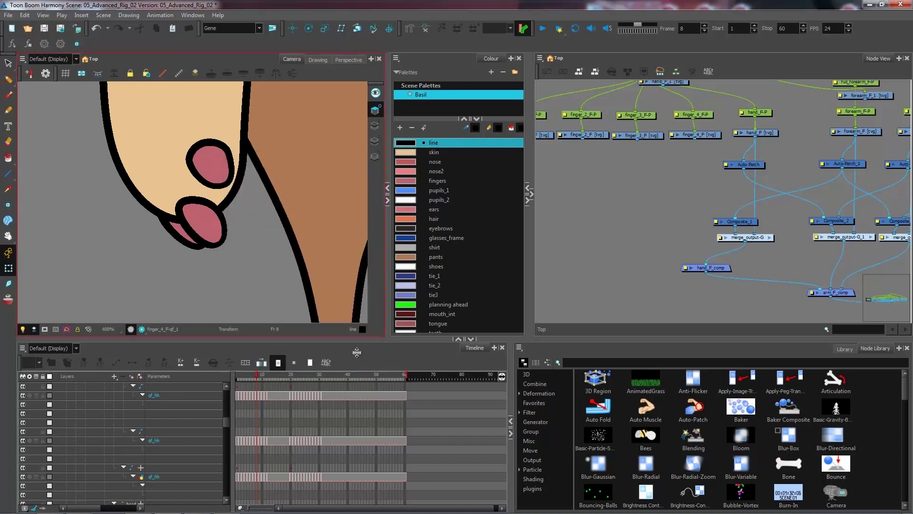
Reposition hand_F_comp below the finger drawings and connect the outputs of finger_1_F through finger_4_F to it
left_click_drag(724, 270, 680, 270)
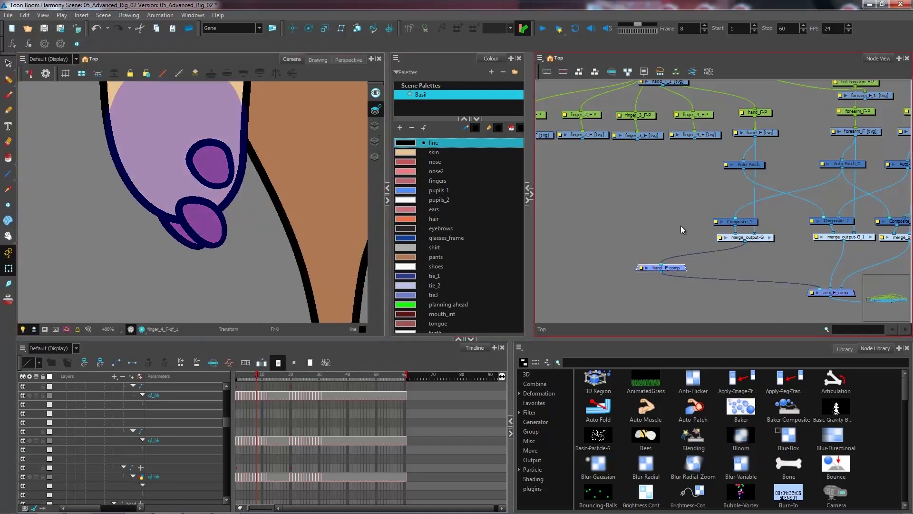
left_click_drag(688, 192, 751, 198)
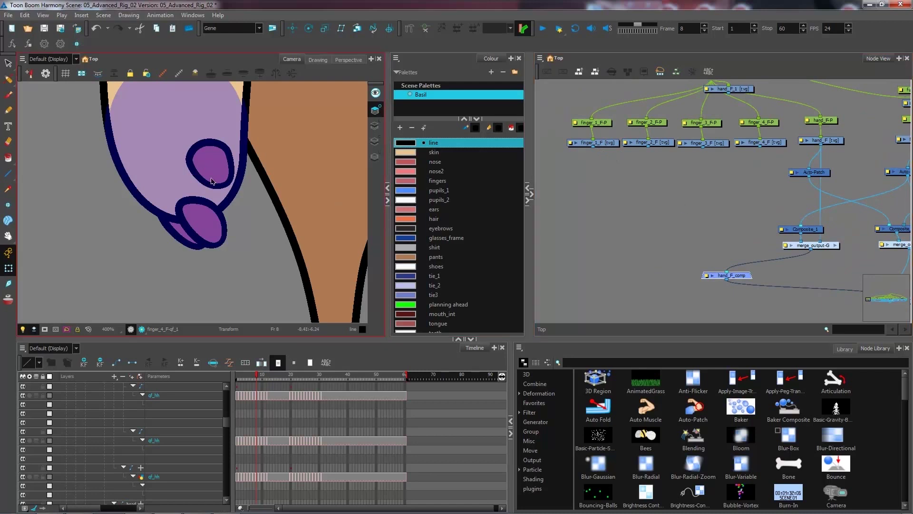
left_click(233, 235)
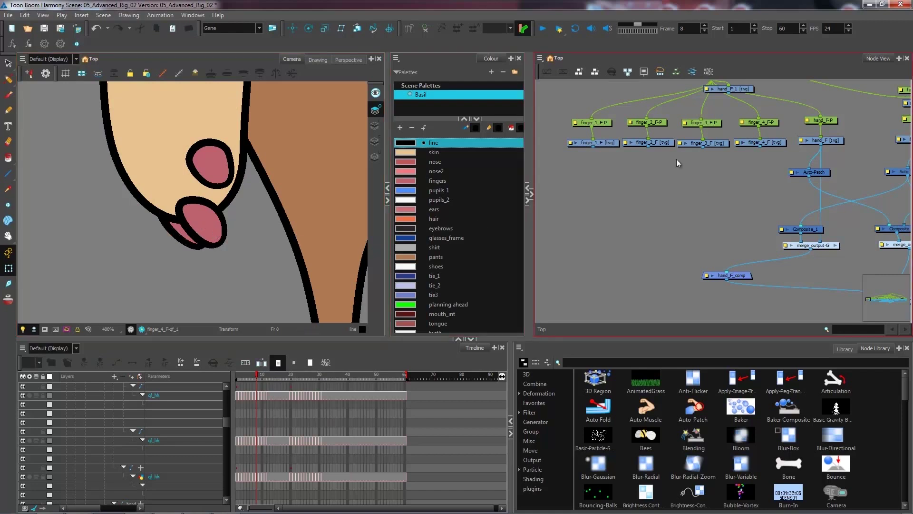
left_click_drag(593, 148, 719, 272)
left_click_drag(648, 147, 723, 271)
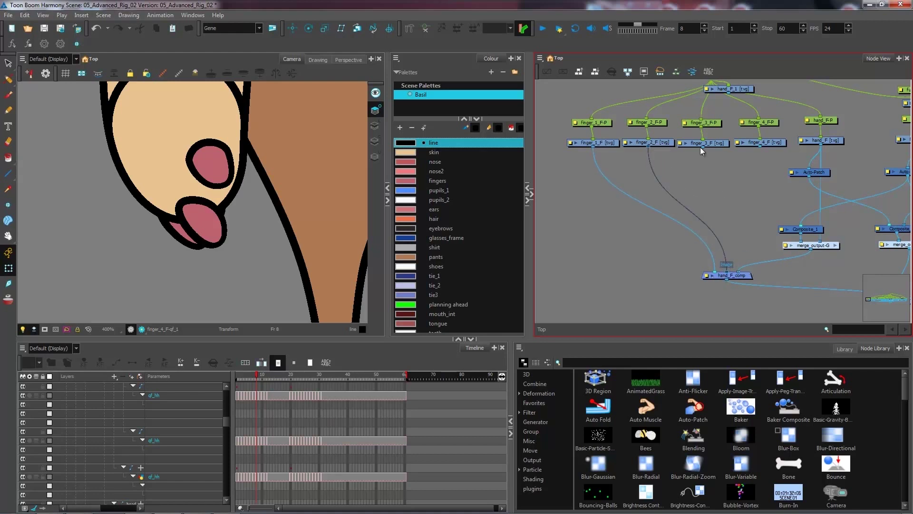
left_click_drag(701, 147, 742, 272)
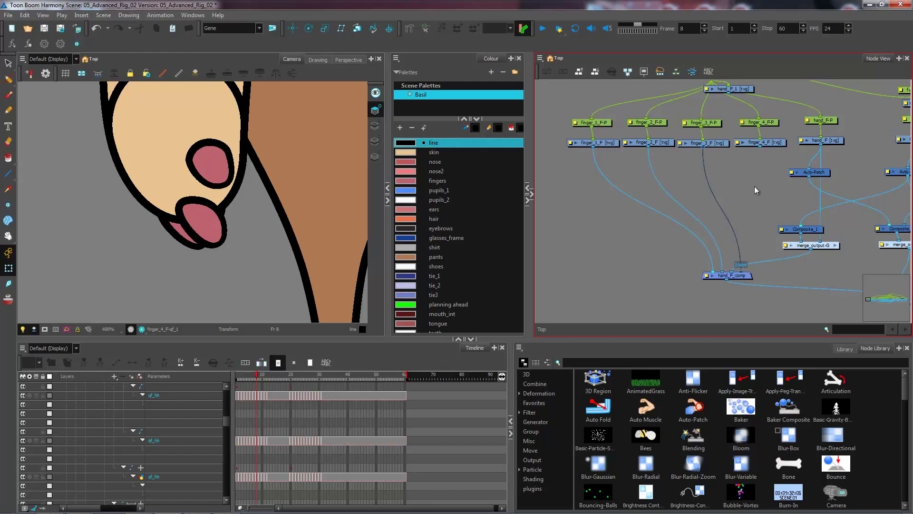
left_click_drag(760, 146, 735, 277)
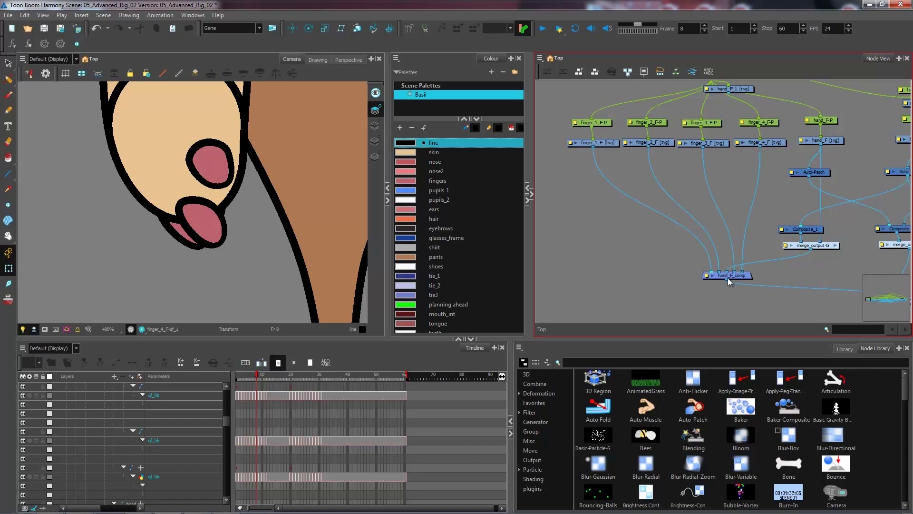